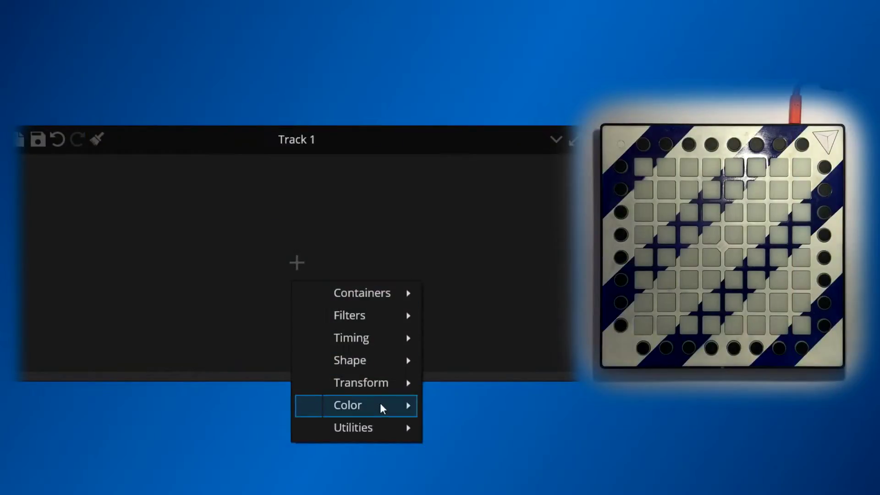
Step: Add a Color > Fade device to Track 1's empty chain
mouse_move(409, 413)
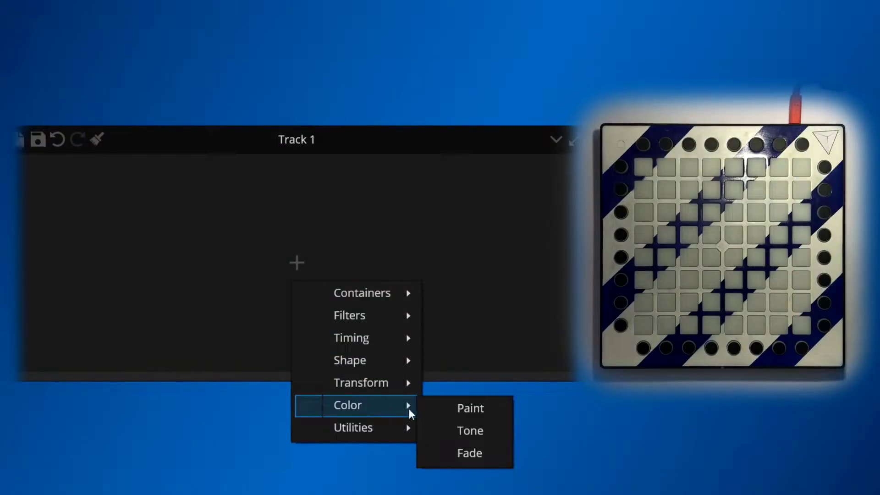
left_click(460, 454)
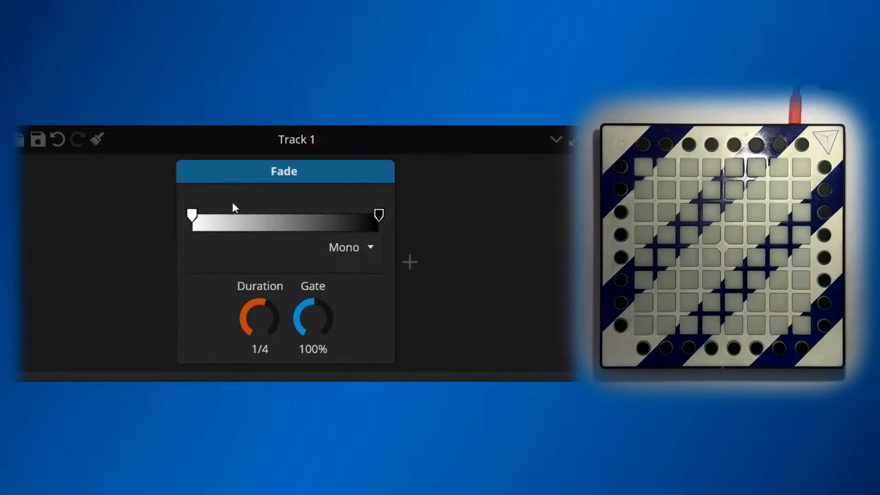
Step: Make the gradient's first stop red and add a new stop at position 33
left_click(194, 216)
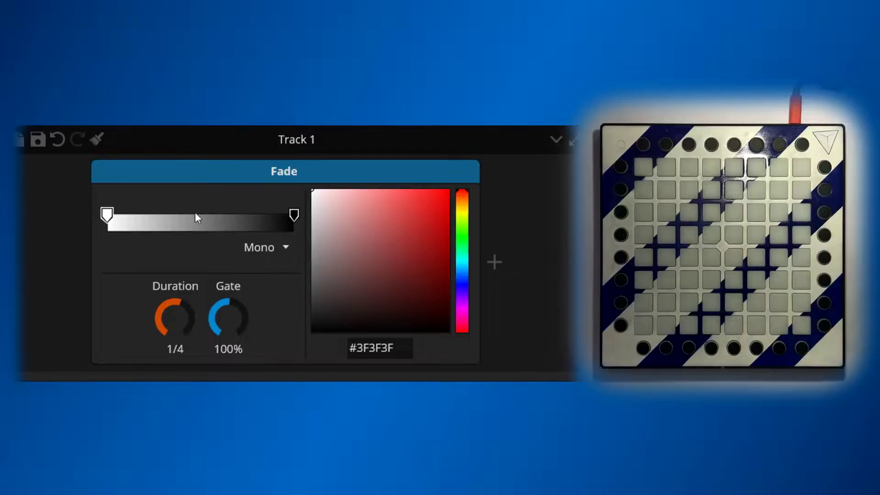
mouse_move(332, 219)
left_mouse_down()
mouse_move(430, 195)
mouse_move(565, 131)
left_mouse_up()
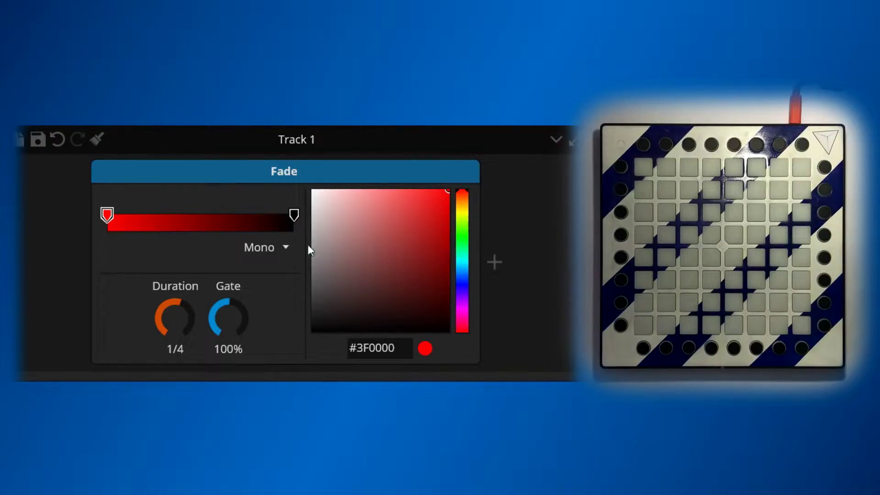
left_click(185, 219)
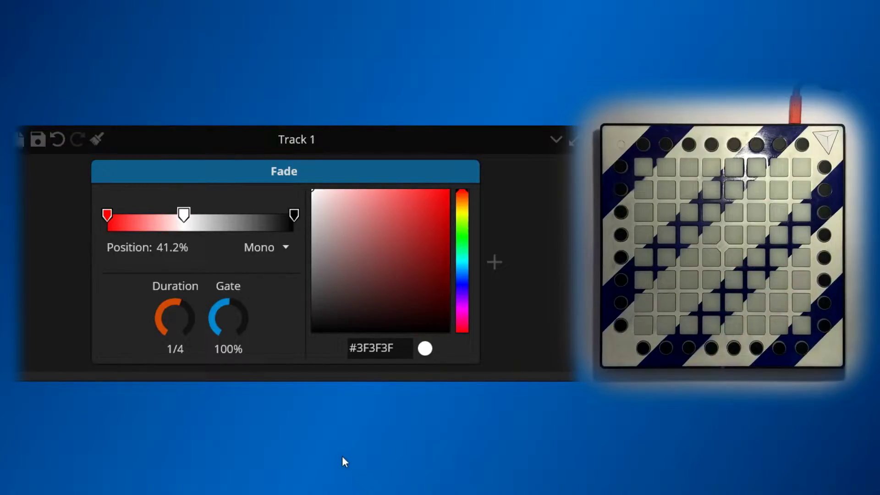
right_click(185, 219)
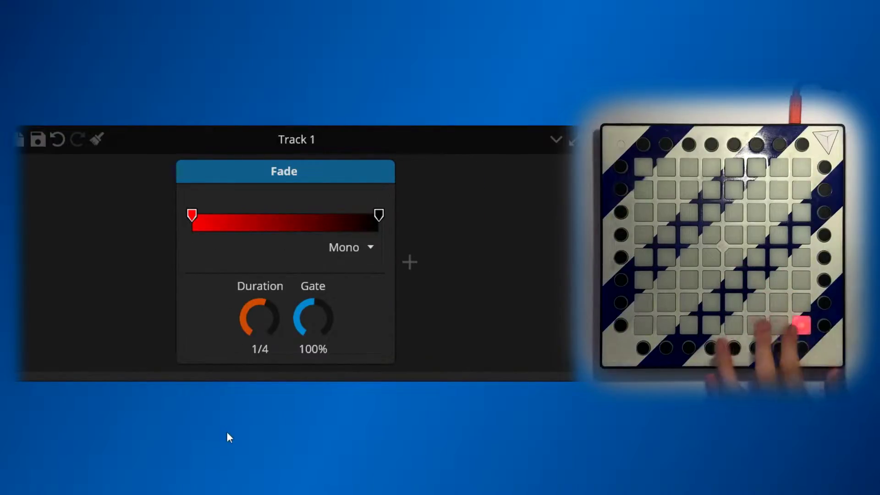
left_click(277, 221)
left_click_drag(193, 217, 148, 241)
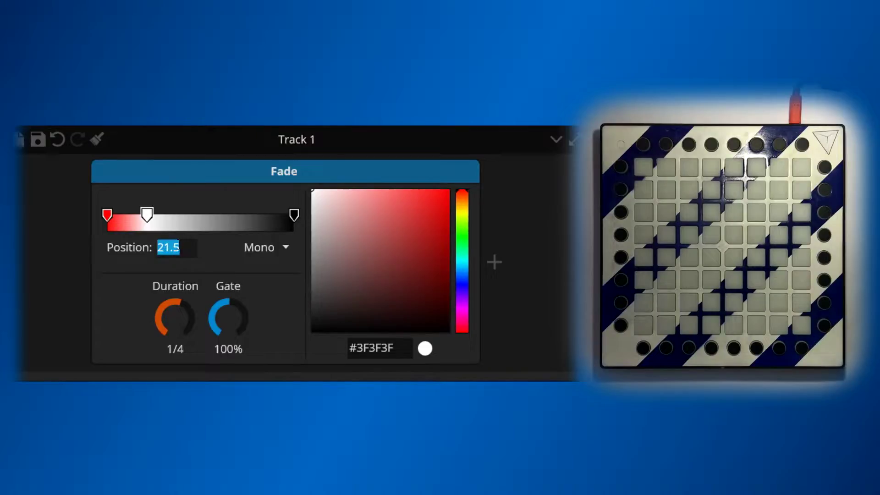
type("33")
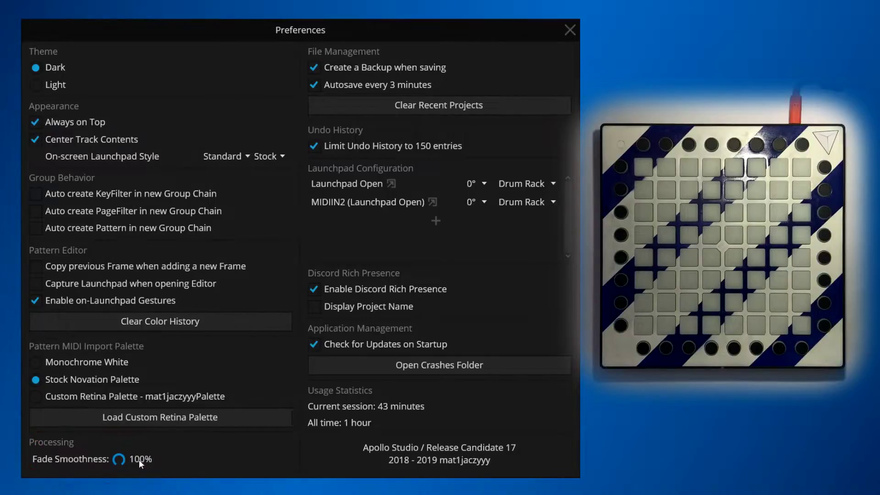
Step: Set Fade Smoothness to 33% after briefly trying 7%, and close Preferences
type("33")
left_click(139, 460)
type("7")
key("Return")
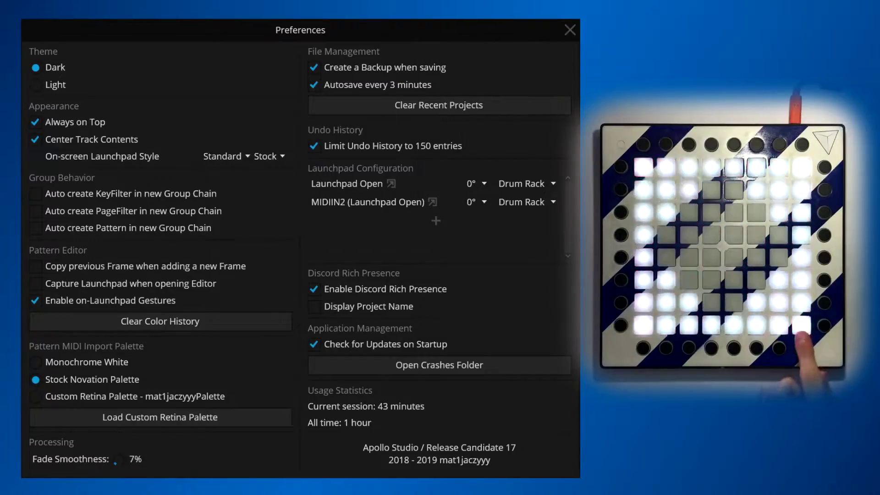
left_click_drag(119, 466, 118, 462)
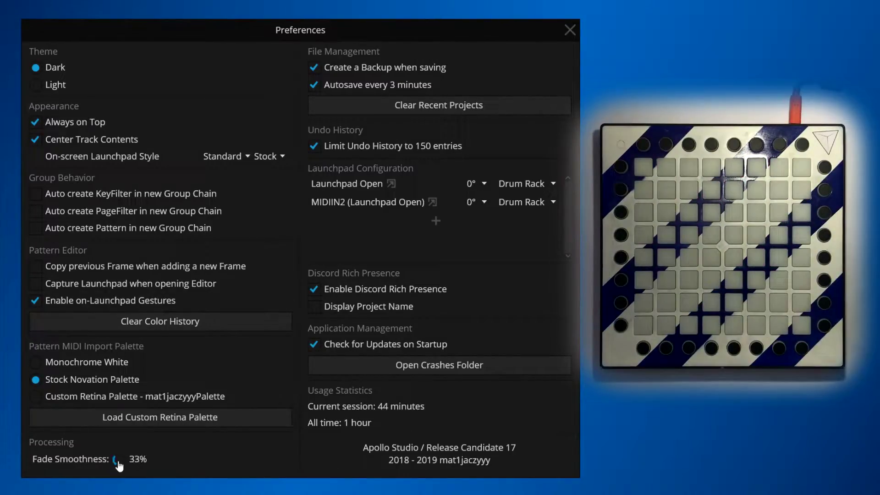
left_click(570, 29)
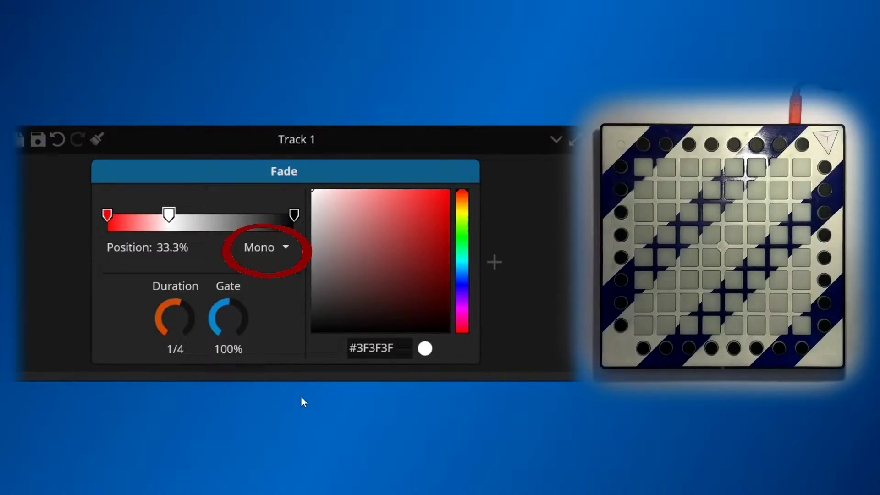
Step: Try Loop playback on the Fade, then revert its mode to Mono
left_click(249, 255)
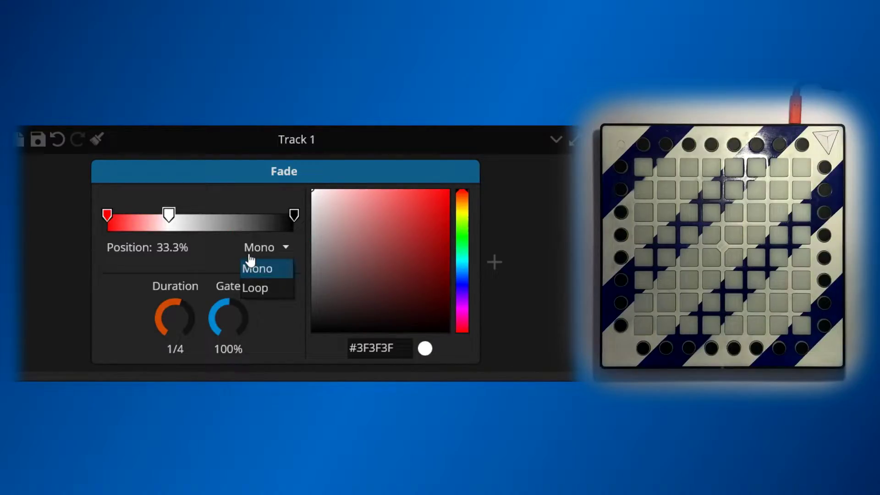
left_click(258, 269)
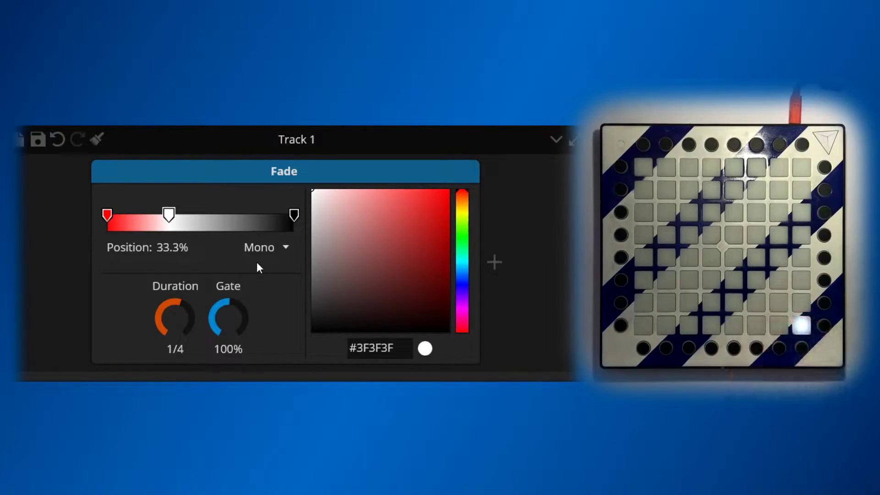
left_click(270, 248)
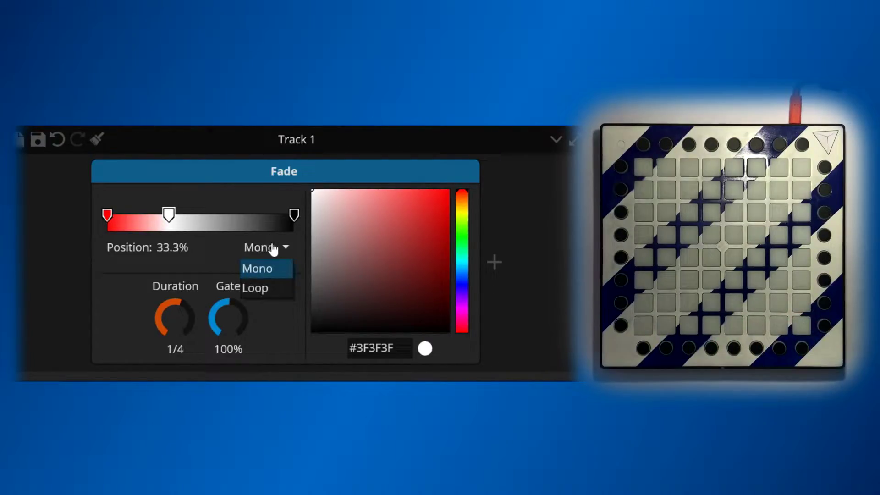
left_click(278, 290)
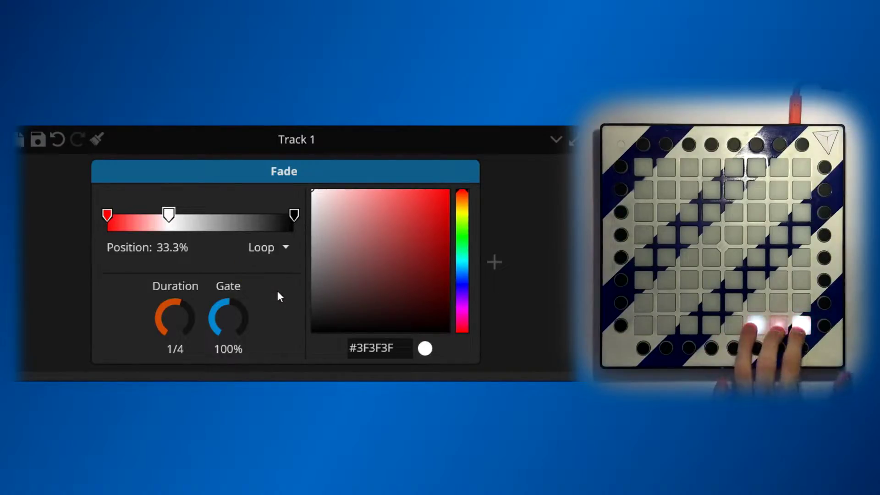
key("ctrl+z")
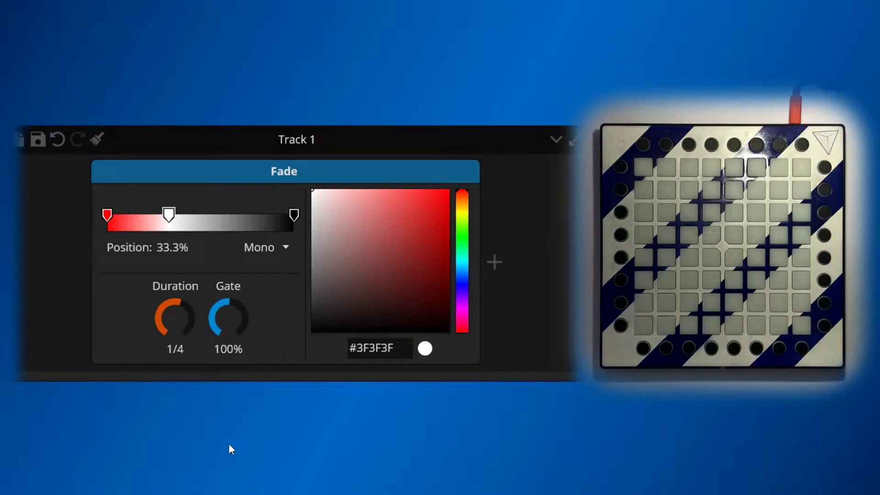
Step: Switch the Fade duration to milliseconds at about 289ms and raise its gate to 162%
left_click_drag(189, 315, 184, 326)
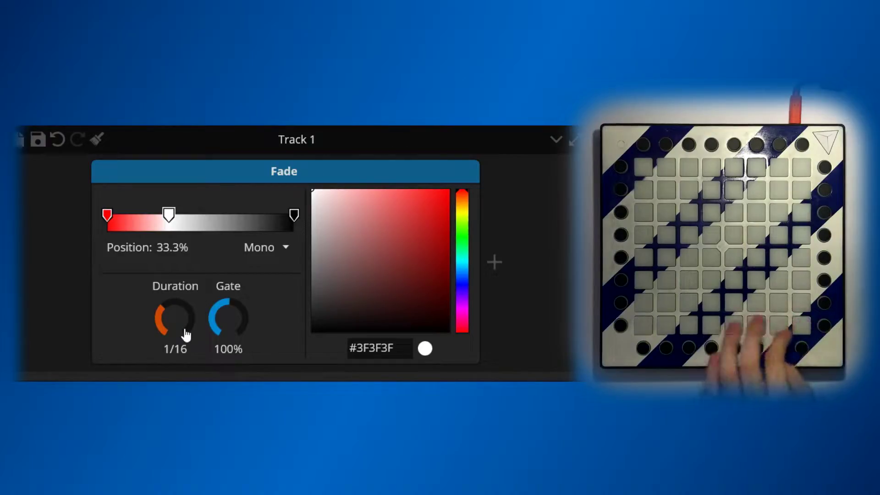
mouse_move(186, 335)
left_mouse_down()
mouse_move(187, 306)
mouse_move(191, 335)
left_mouse_up()
right_click(191, 313)
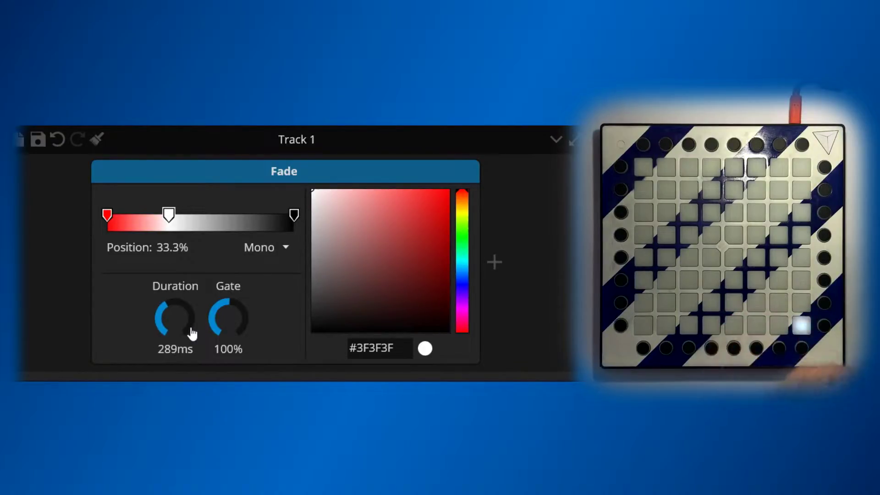
left_click_drag(221, 324, 229, 282)
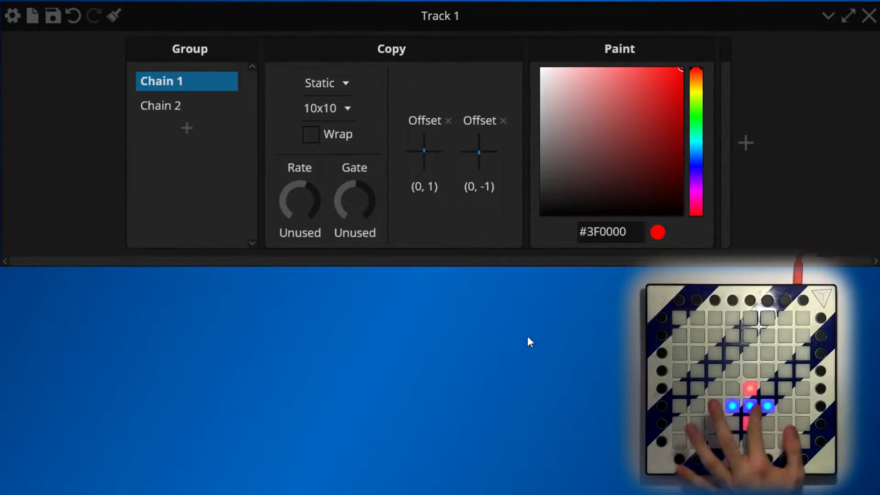
Step: Insert a Transform > Layer device ahead of Copy in Chain 1 with Target +21
left_click(256, 160)
mouse_move(348, 263)
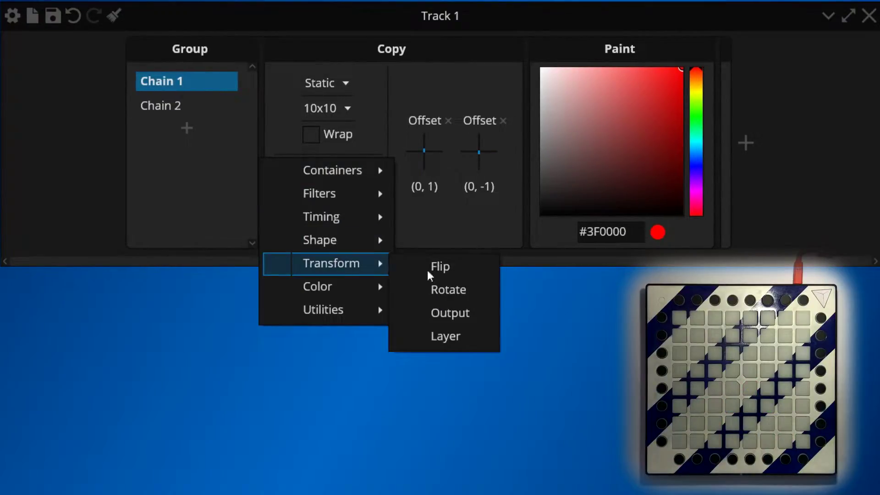
left_click(466, 338)
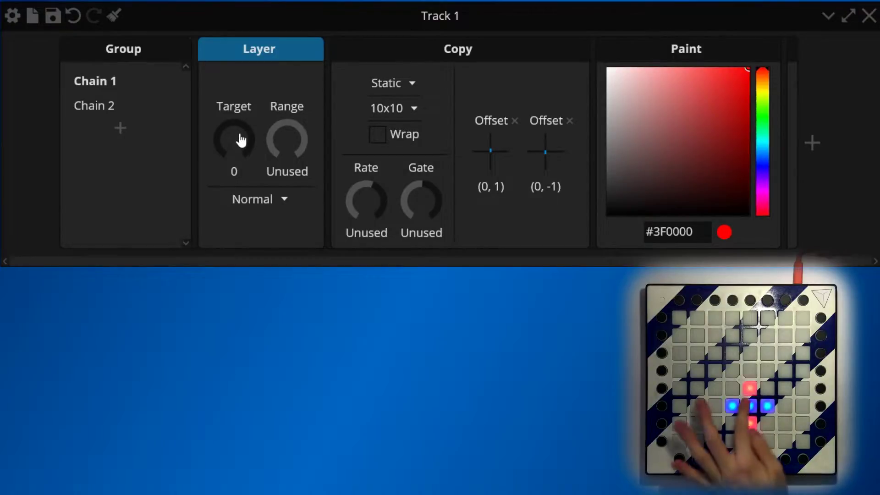
left_click_drag(239, 133, 238, 160)
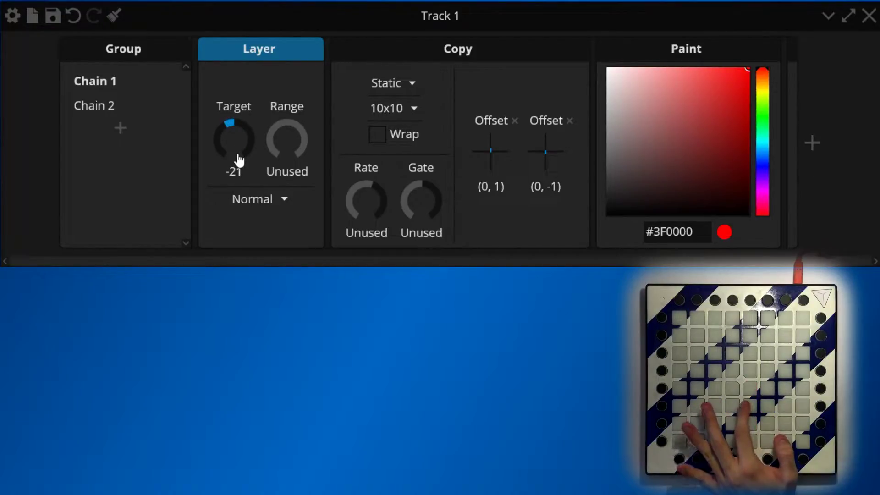
left_click(96, 110)
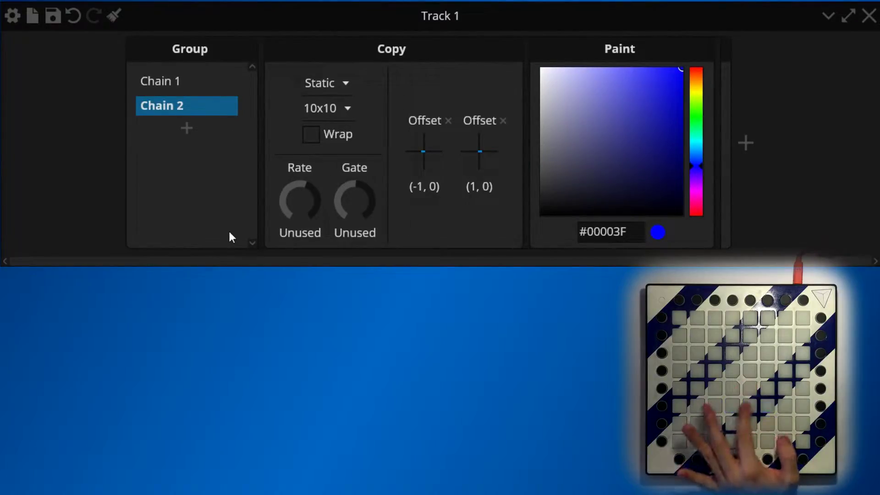
key("Up")
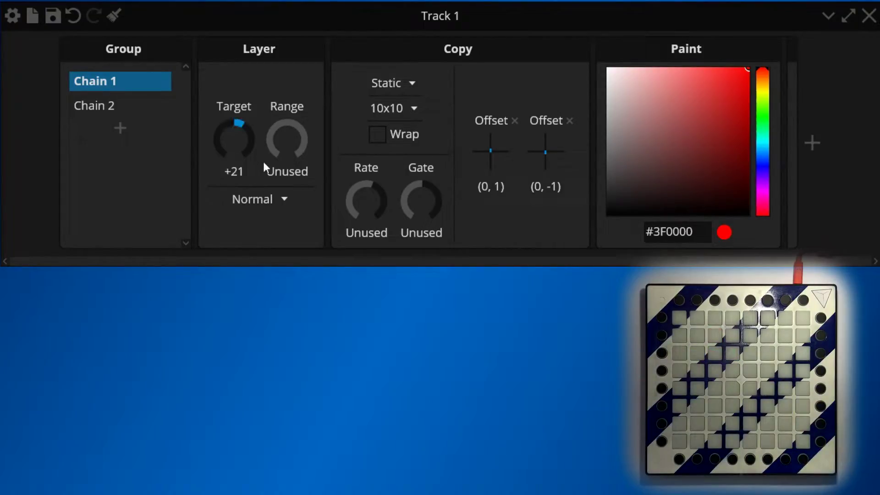
Step: Keep Normal blending, set the paint to black, then switch the Layer to Screen
left_click(285, 201)
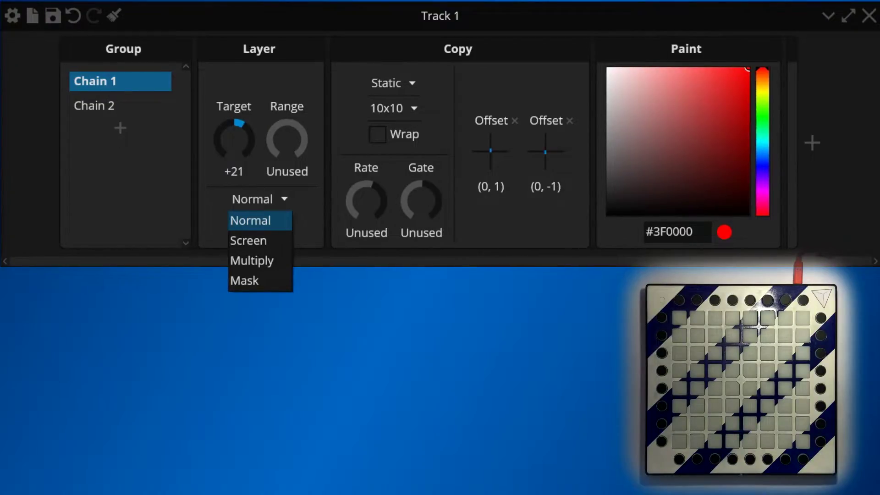
left_click(248, 224)
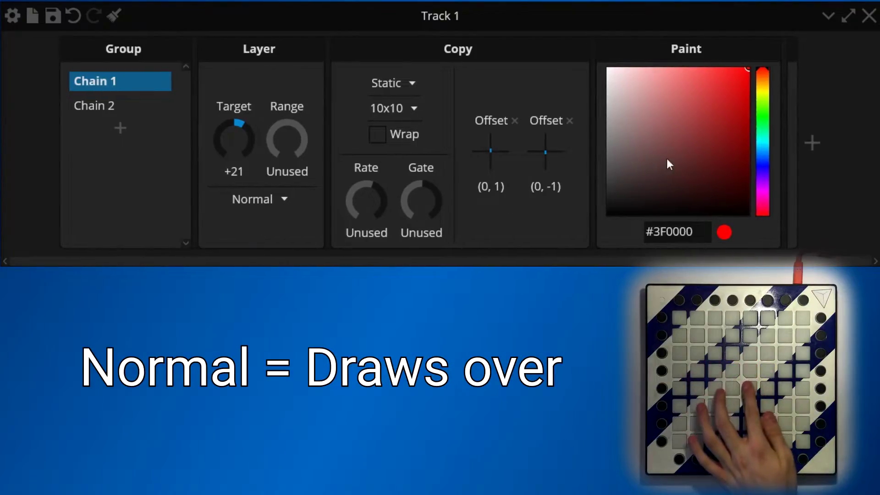
left_click_drag(667, 156, 655, 249)
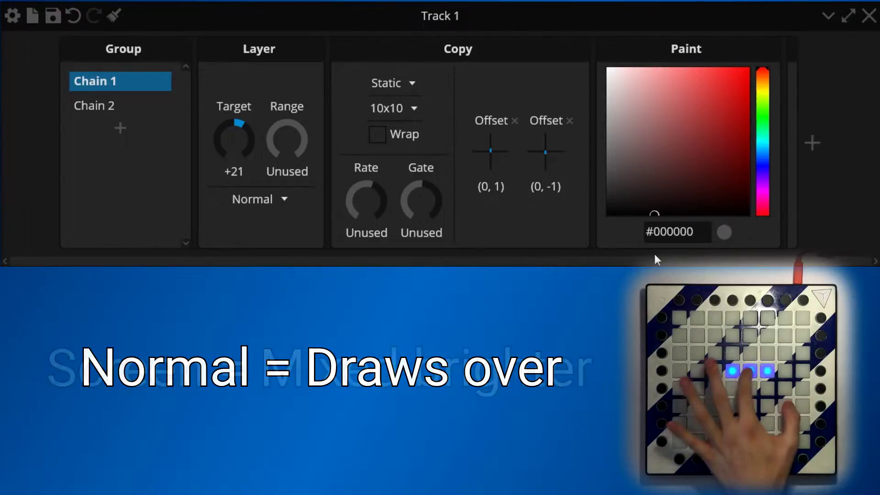
left_click(259, 199)
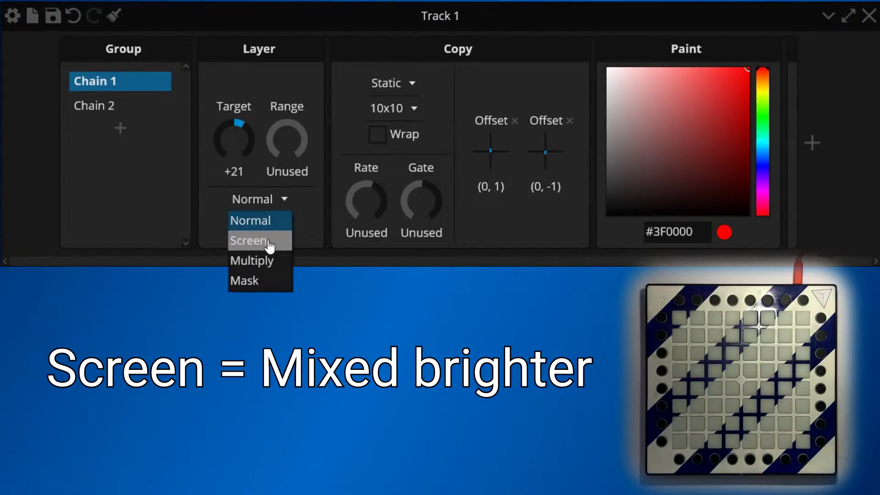
left_click(251, 241)
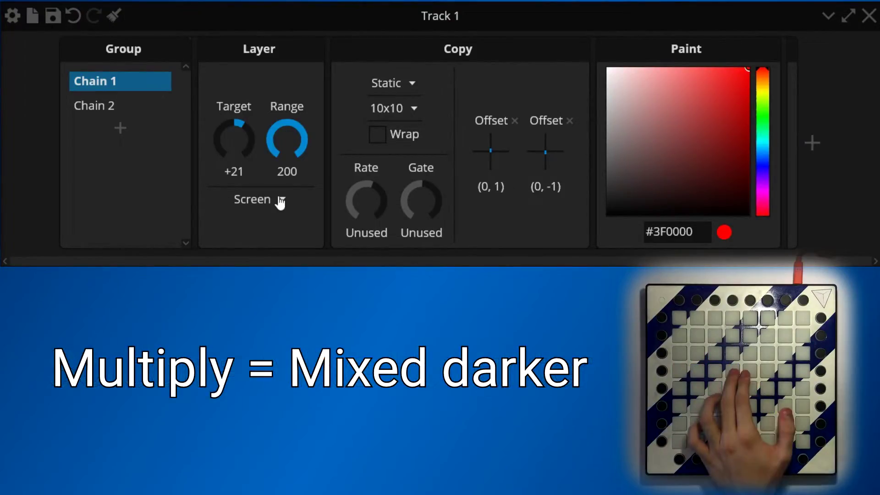
Step: Switch the Layer to Multiply, darken the paint to grey, then settle on Mask blending
left_click(279, 199)
left_click(273, 258)
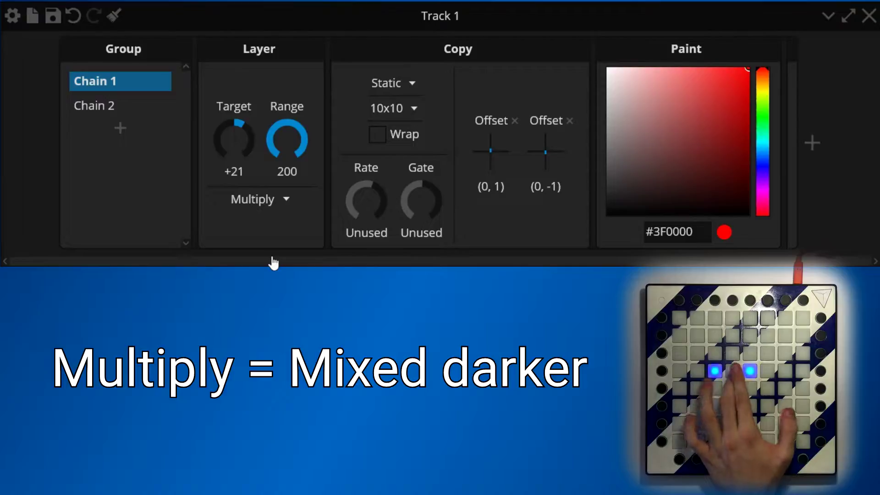
mouse_move(641, 89)
left_mouse_down()
mouse_move(552, 83)
mouse_move(572, 75)
left_mouse_up()
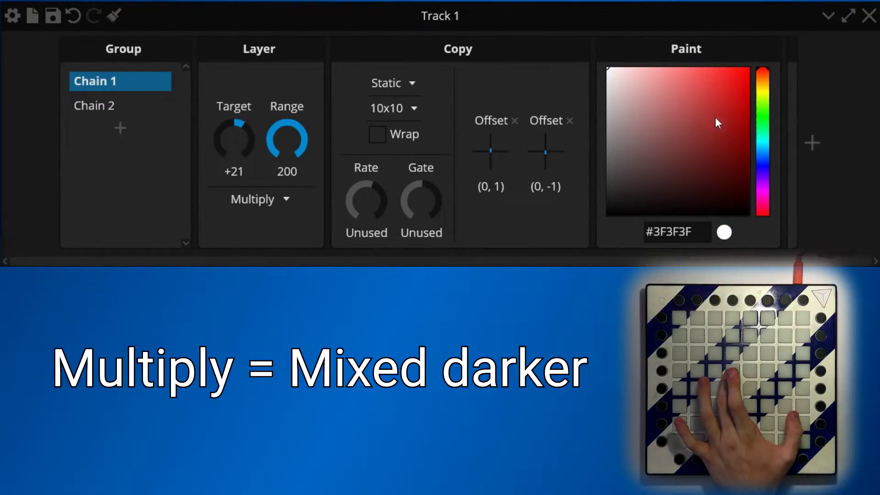
mouse_move(715, 120)
left_mouse_down()
mouse_move(615, 121)
mouse_move(567, 152)
mouse_move(559, 184)
mouse_move(538, 83)
mouse_move(518, 226)
mouse_move(517, 152)
left_mouse_up()
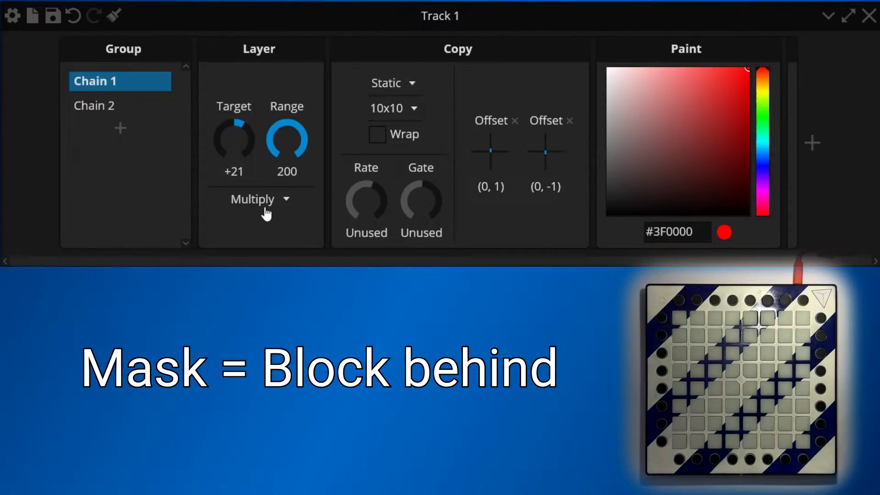
left_click(265, 207)
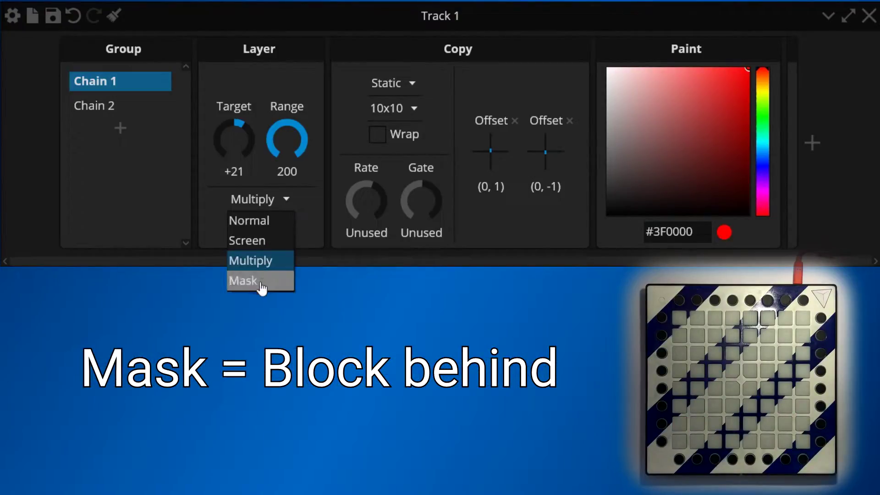
left_click(261, 284)
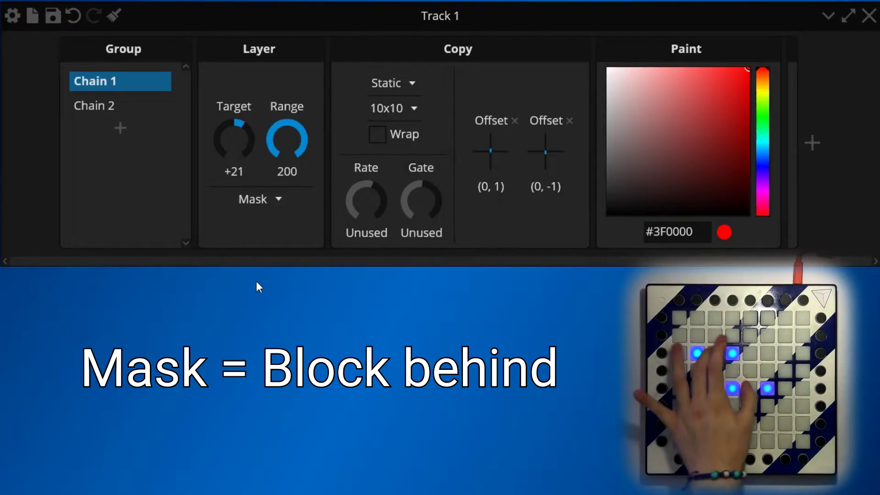
Step: Return the Layer to Screen blending and test Range values such as 37 and 1
left_click(258, 199)
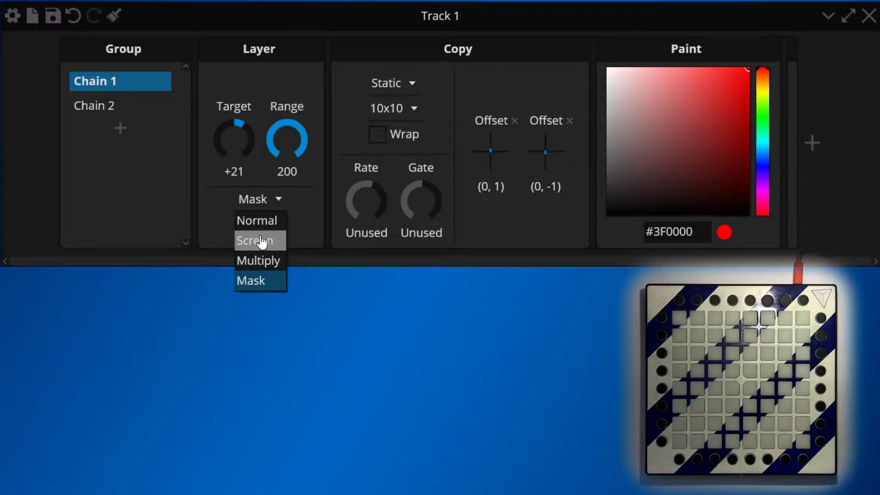
left_click(258, 238)
left_click_drag(281, 132, 296, 145)
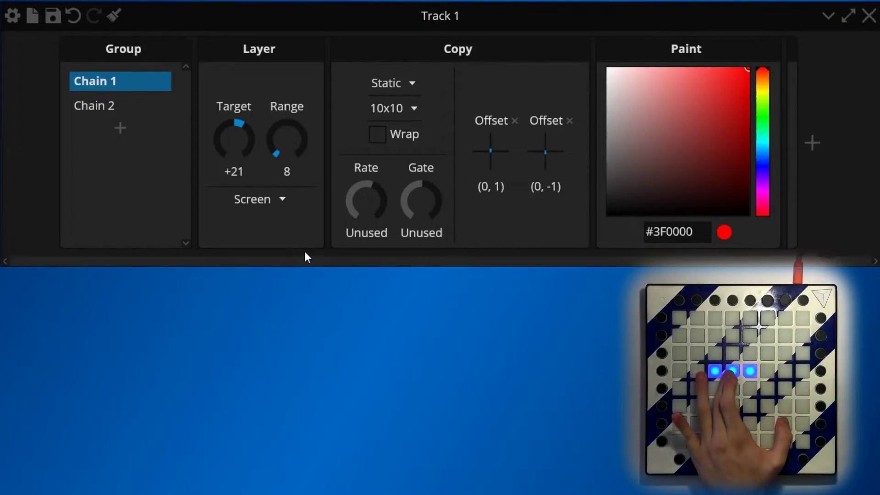
left_click_drag(304, 125, 301, 93)
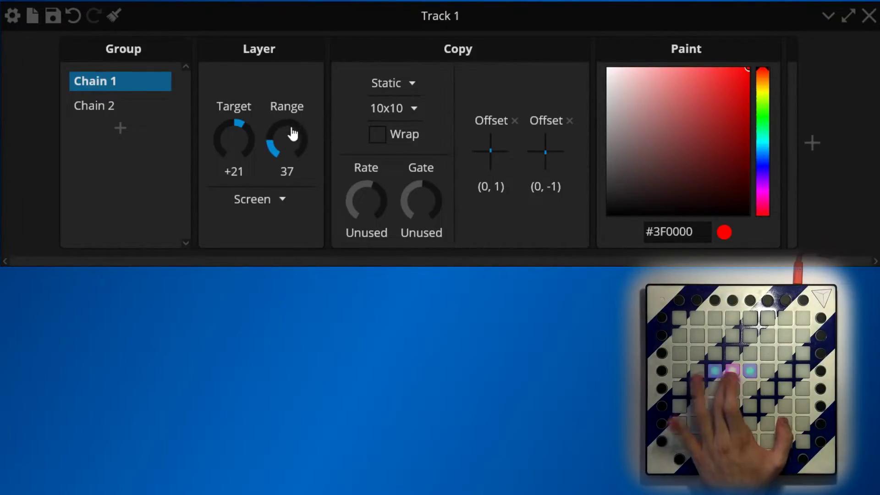
left_click_drag(290, 134, 287, 106)
left_click_drag(290, 145, 325, 82)
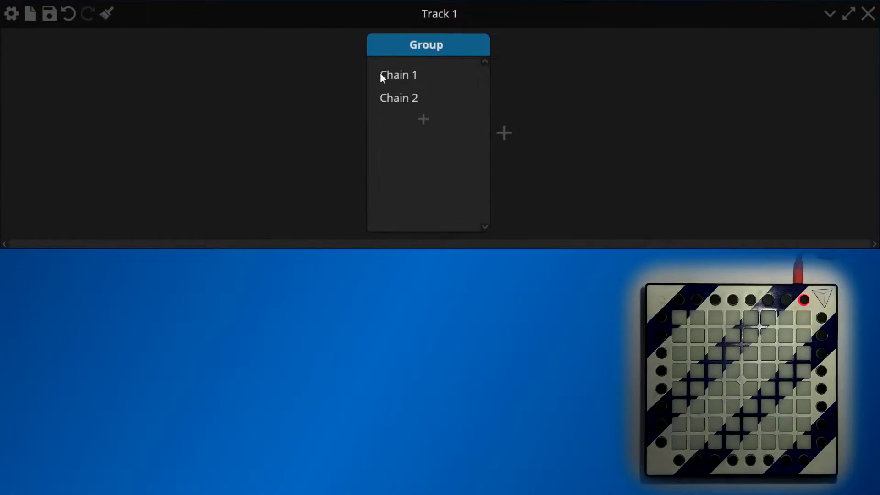
Step: Insert a Choke after Chain 1's Key Filter, select Paint and Copy, and adjust its target
left_click(382, 77)
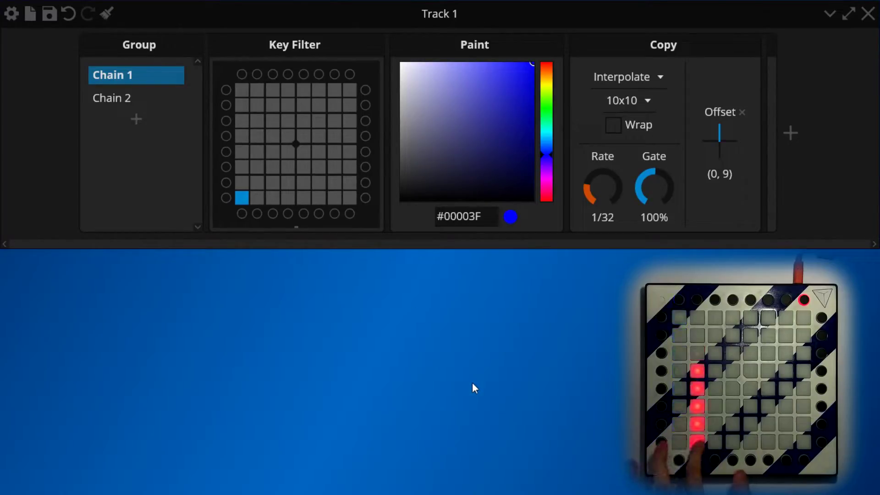
left_click(389, 133)
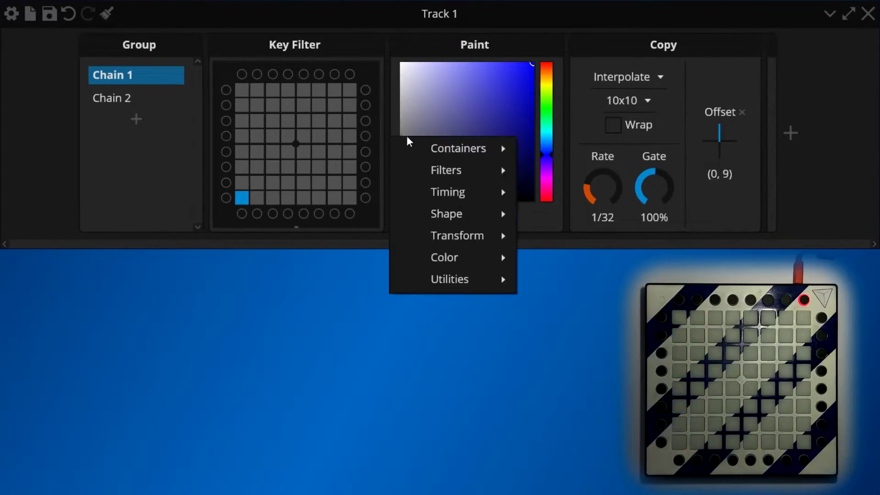
left_click(563, 195)
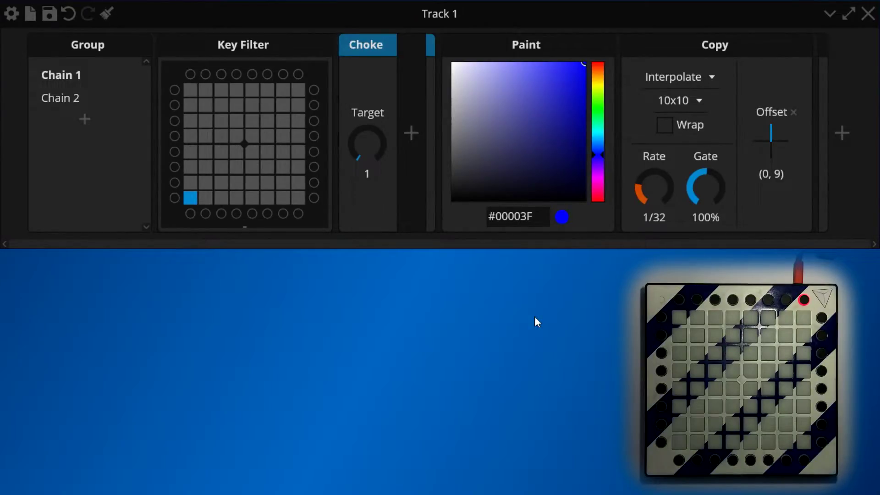
left_click(551, 45)
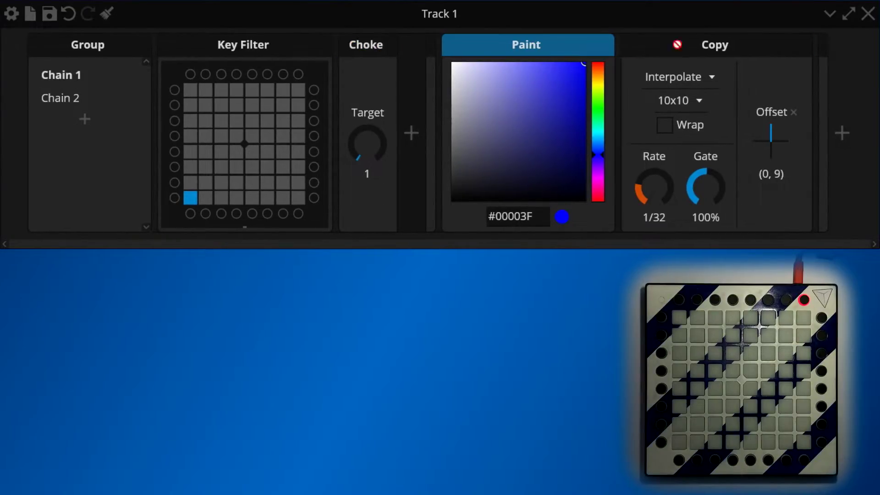
left_click(677, 44, "shift")
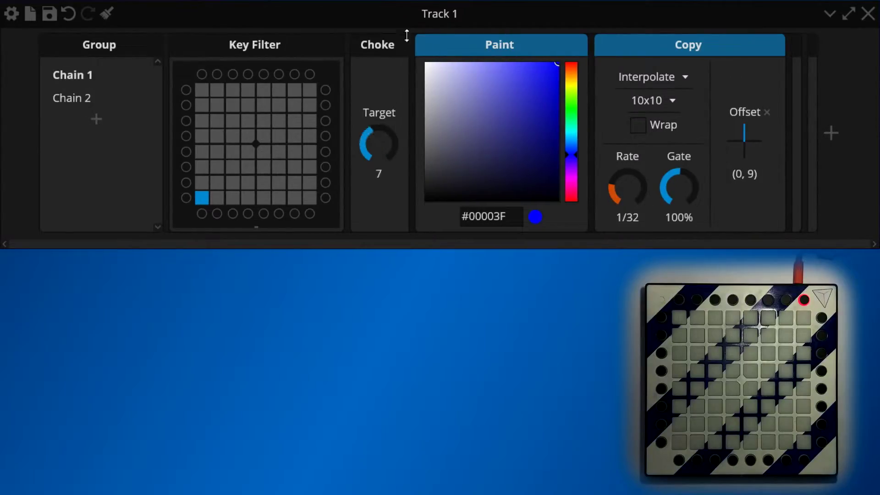
mouse_move(407, 35)
left_mouse_down()
mouse_move(419, 15)
mouse_move(330, 332)
left_mouse_up()
Step: View Chain 2, then delete every device on the track
left_click(70, 98)
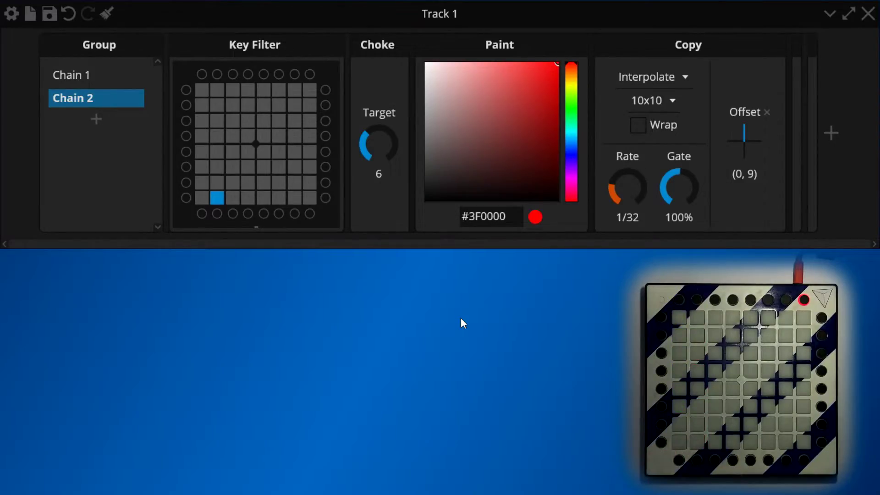
key("ctrl+a")
key("Delete")
Step: Add a Filters > Color Filter after the red Paint and turn its Hue to -4°
left_click(443, 92)
mouse_move(483, 130)
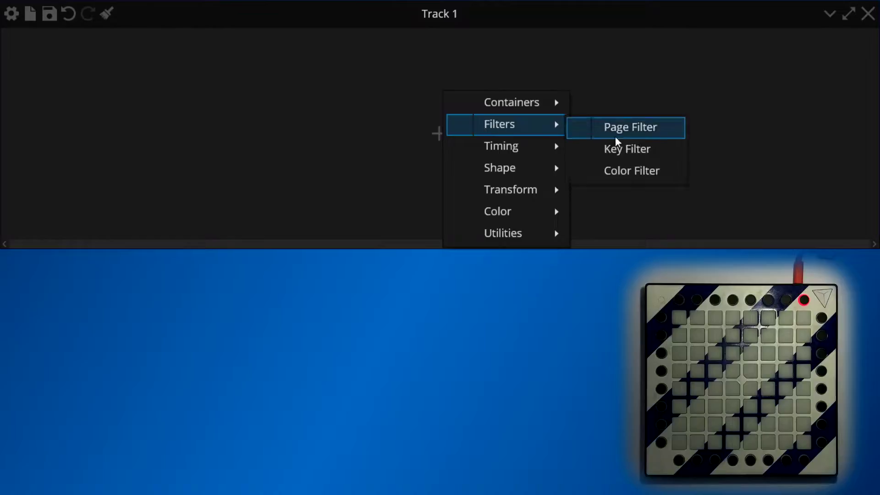
left_click(623, 172)
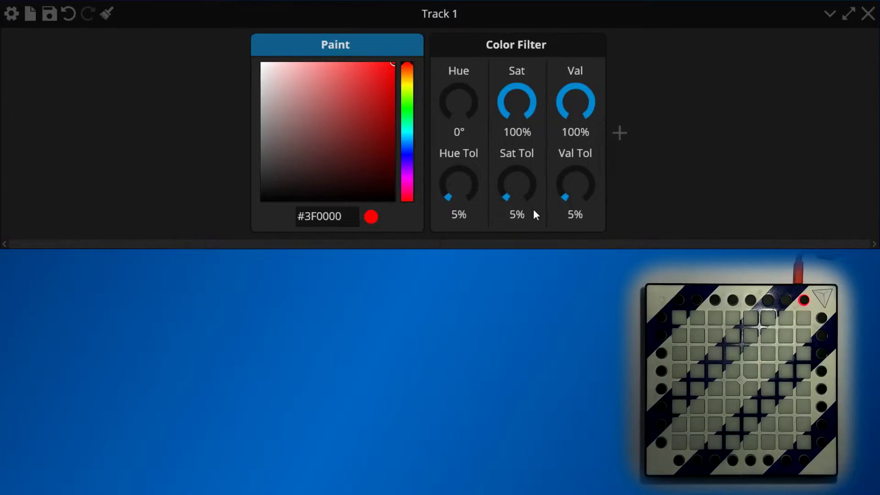
left_click_drag(481, 111, 467, 98)
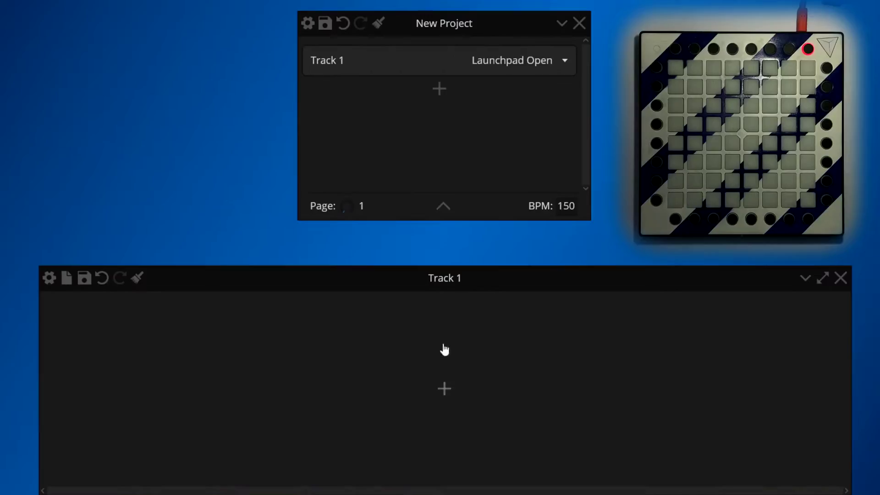
Step: Add a Page Filter device to Track 1, then group and ungroup it
left_click(445, 387)
mouse_move(496, 373)
left_click(595, 377)
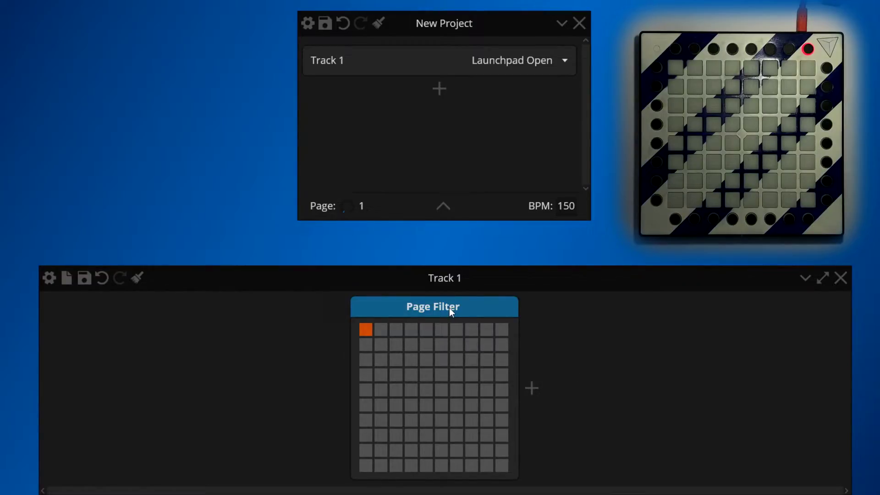
key("ctrl+g")
key("ctrl+shift+g")
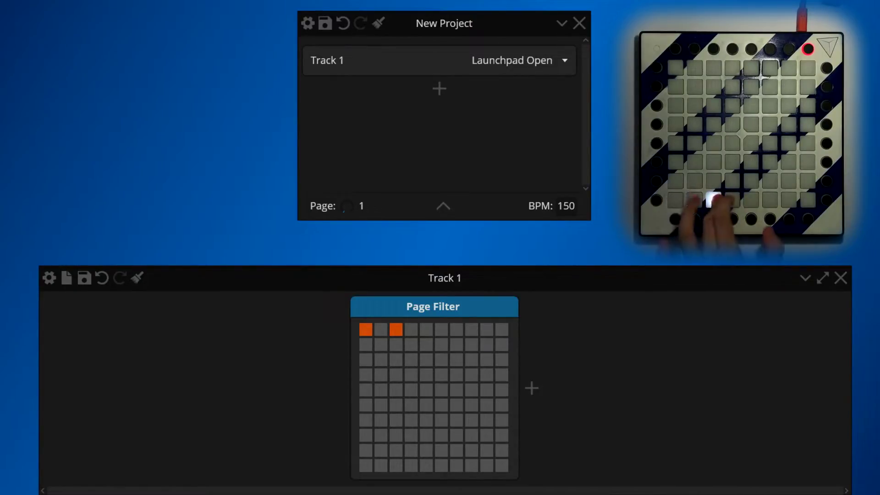
Step: Step the project Page dial up and down, leaving the project on page 2
scroll(349, 214, "up", 3)
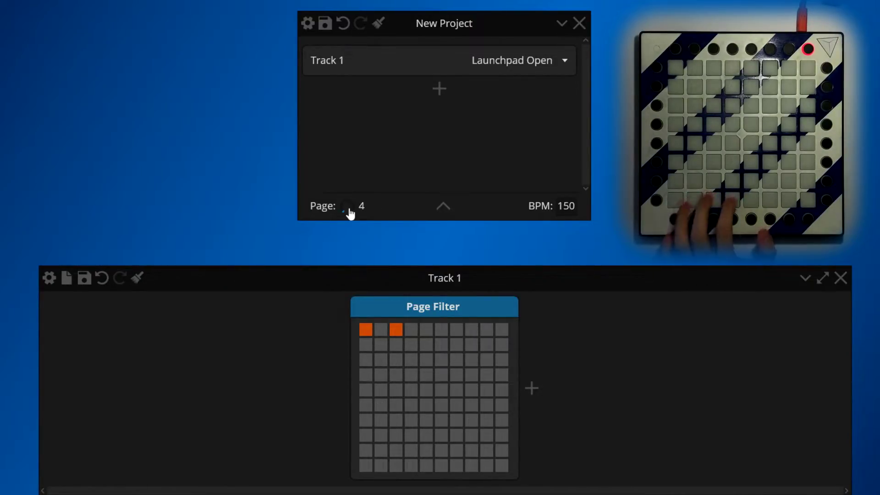
scroll(350, 211, "down", 1)
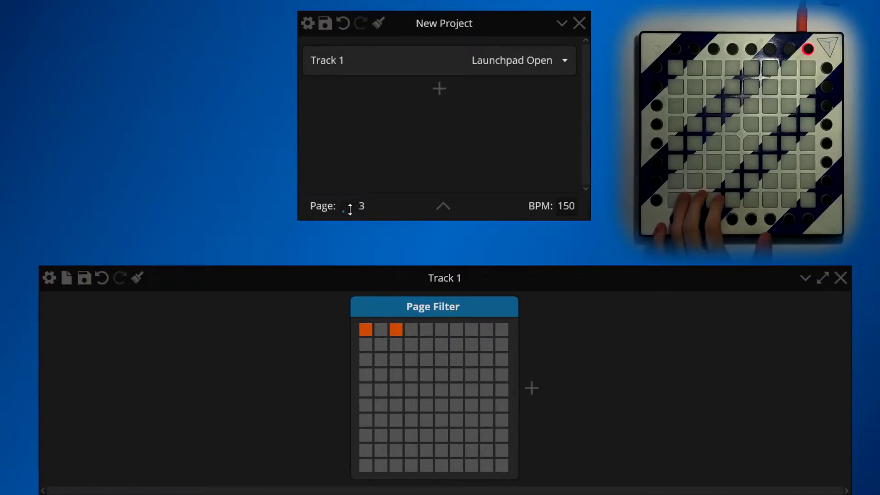
scroll(350, 210, "down", 1)
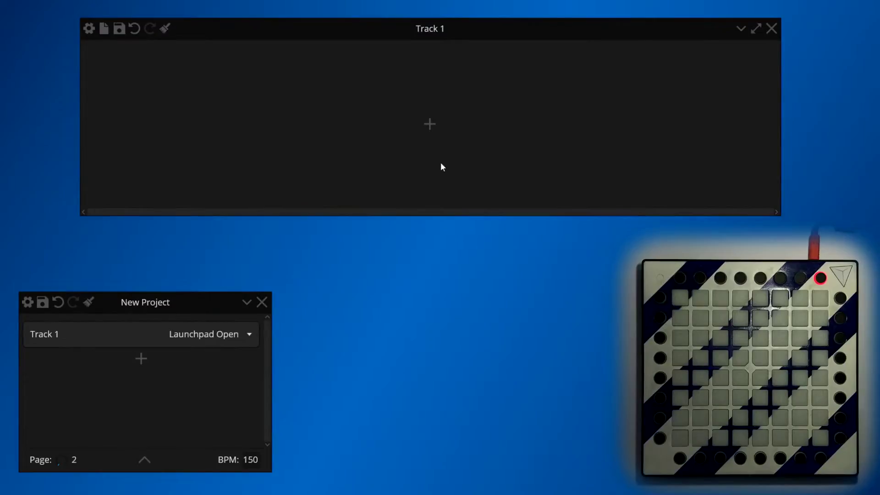
left_click(433, 139)
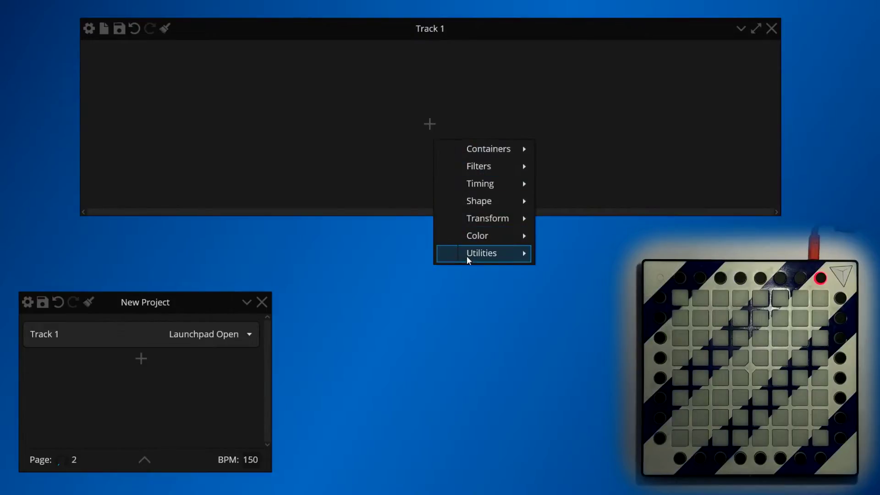
Step: Add a Switch device to Track 1 and raise its Page target to 22
mouse_move(467, 256)
left_click(573, 274)
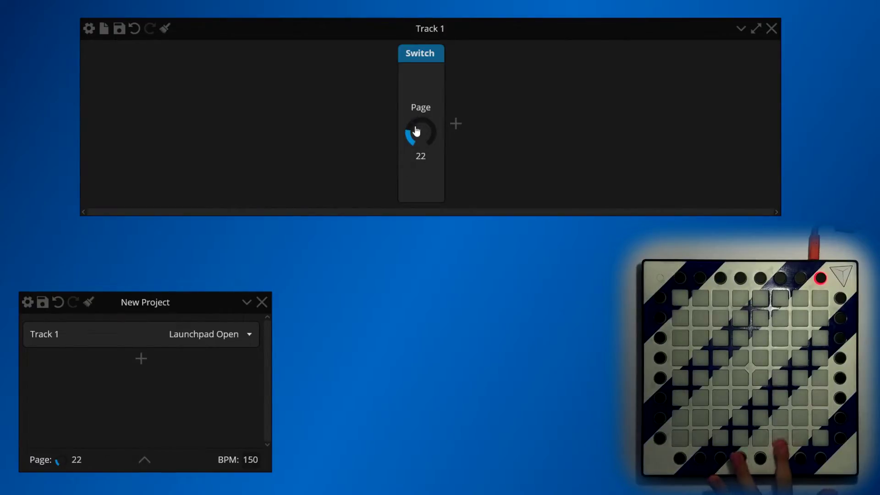
scroll(418, 132, "up", 5)
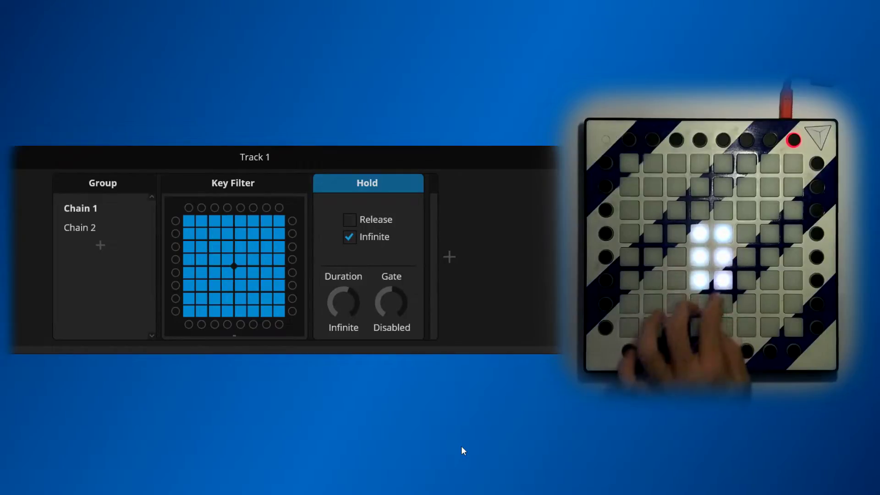
Step: Insert a Clear device after the Key Filter in Chain 2
left_click(144, 230)
left_click(368, 242)
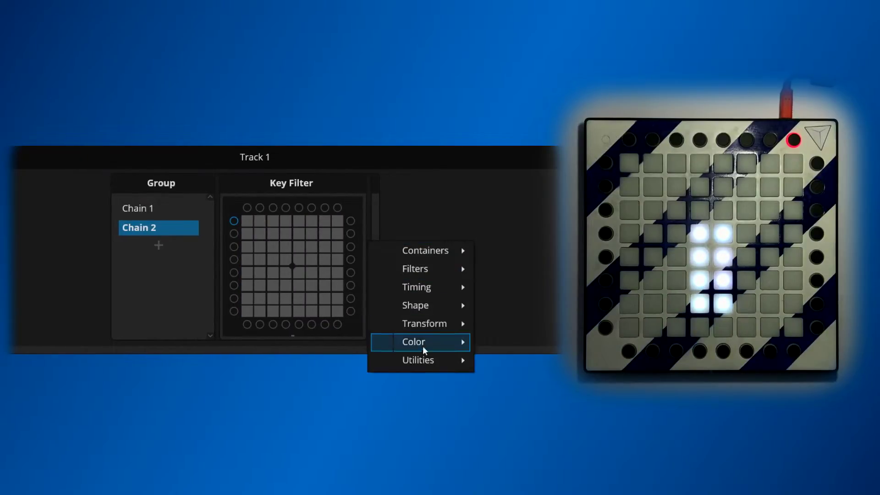
mouse_move(440, 360)
left_click(509, 400)
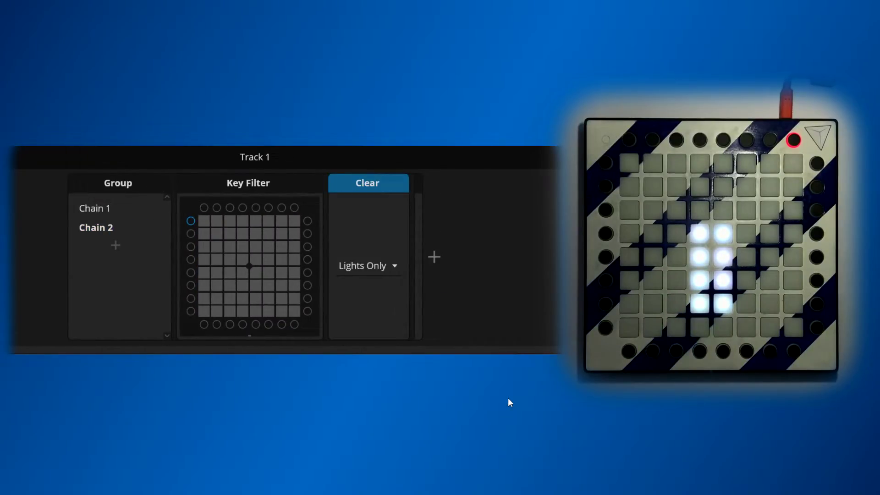
Step: Review the Clear device's mode options and keep it on Lights Only
left_click(359, 268)
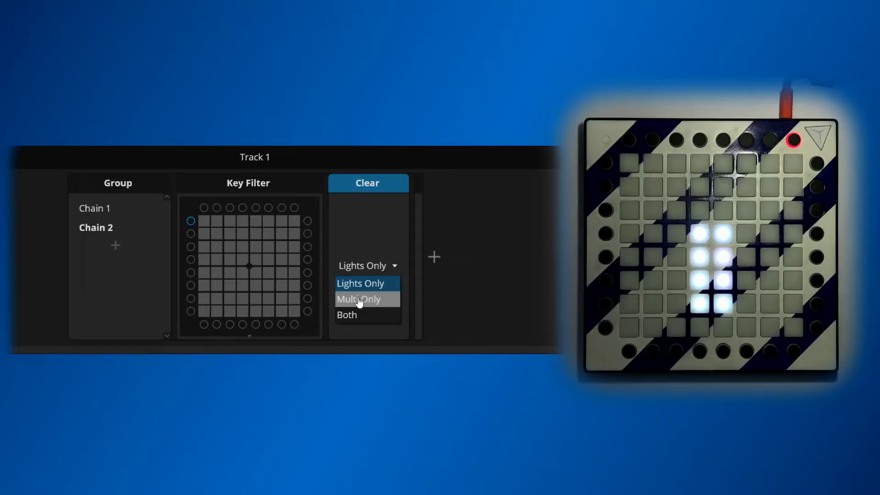
left_click(359, 301)
left_click(360, 268)
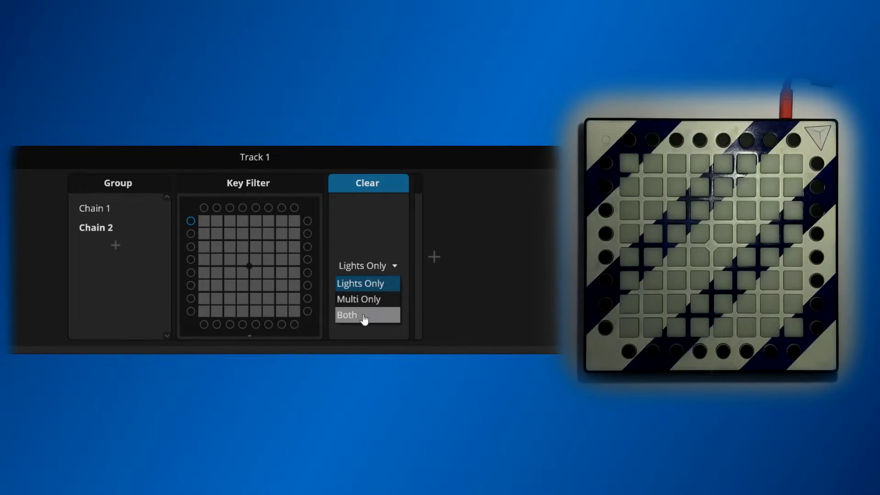
left_click(365, 316)
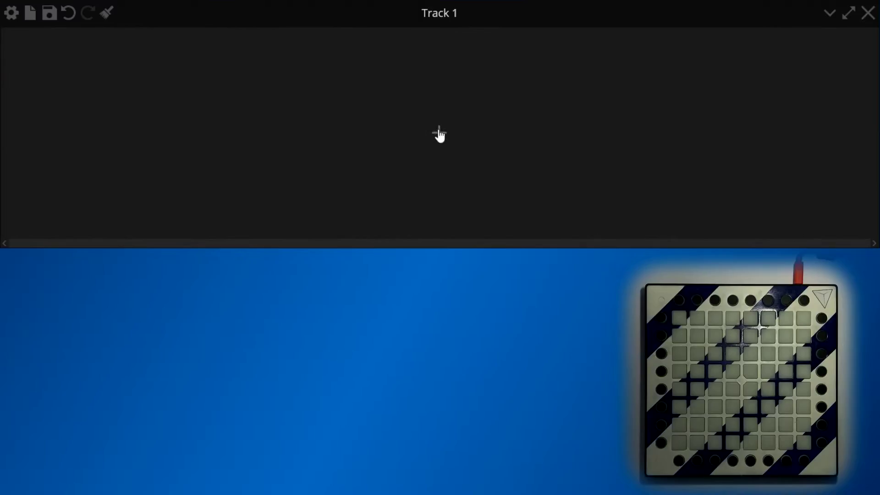
Step: Add a Preview device to the empty Track 1 and light several of its pads
right_click(439, 132)
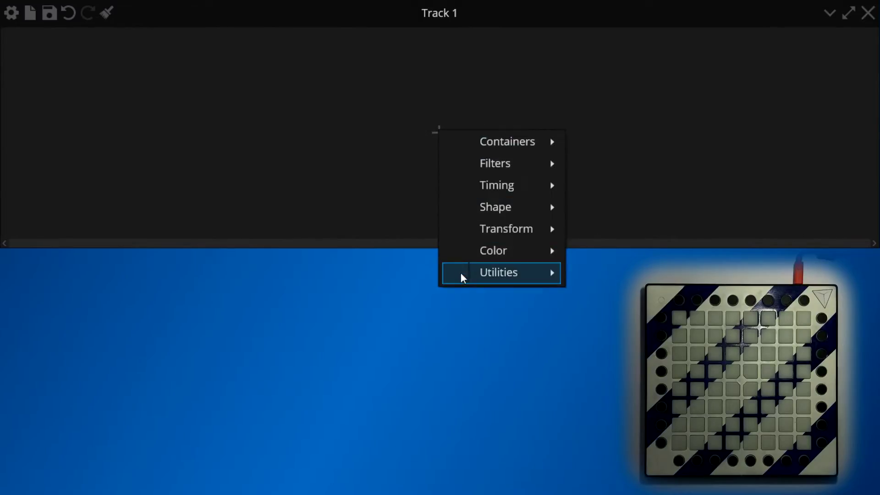
mouse_move(462, 275)
left_click(593, 275)
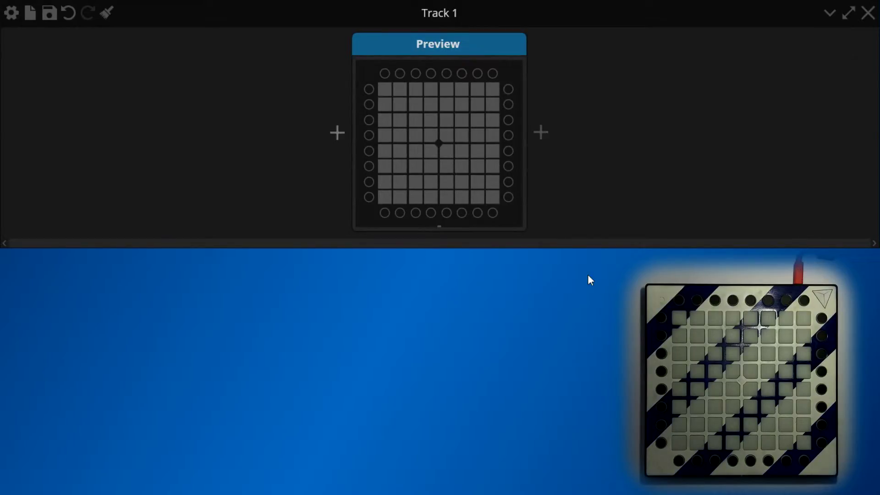
left_click(436, 118)
left_click(452, 119)
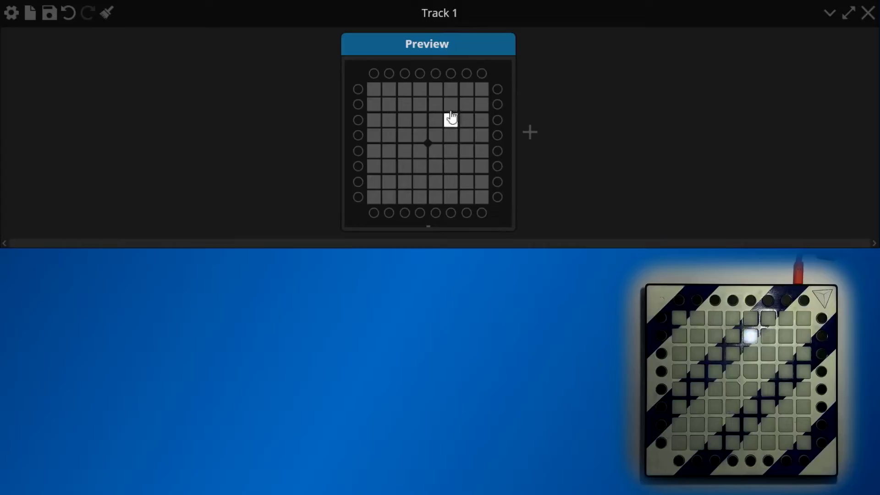
left_click(436, 120)
left_click(451, 189)
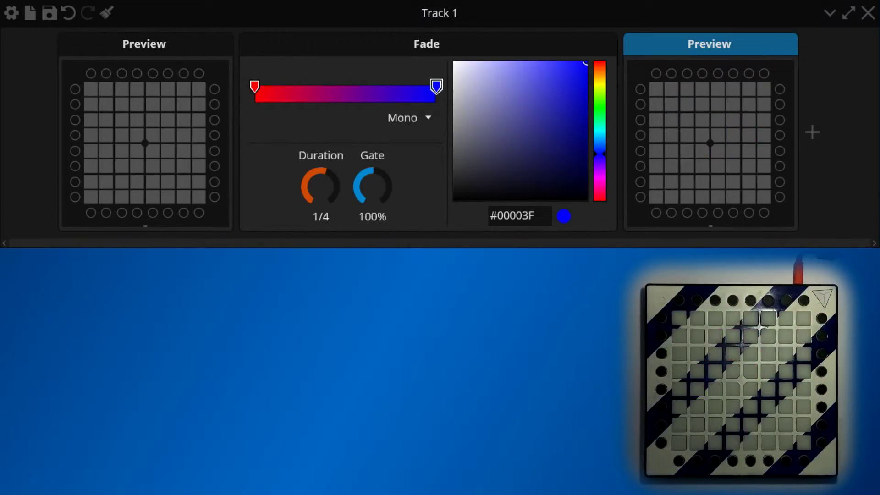
Step: Trigger pads in the first and second Preview to watch the red-to-blue fade
left_click(122, 120)
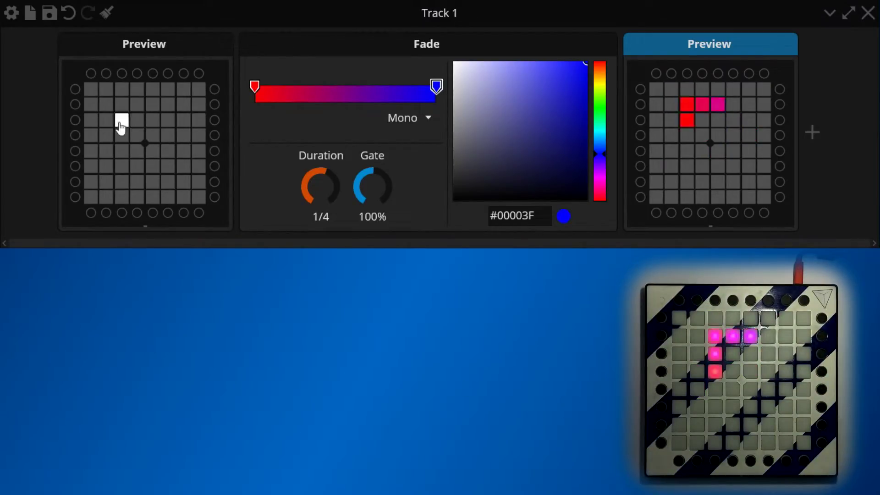
left_click(168, 135)
left_click(184, 135)
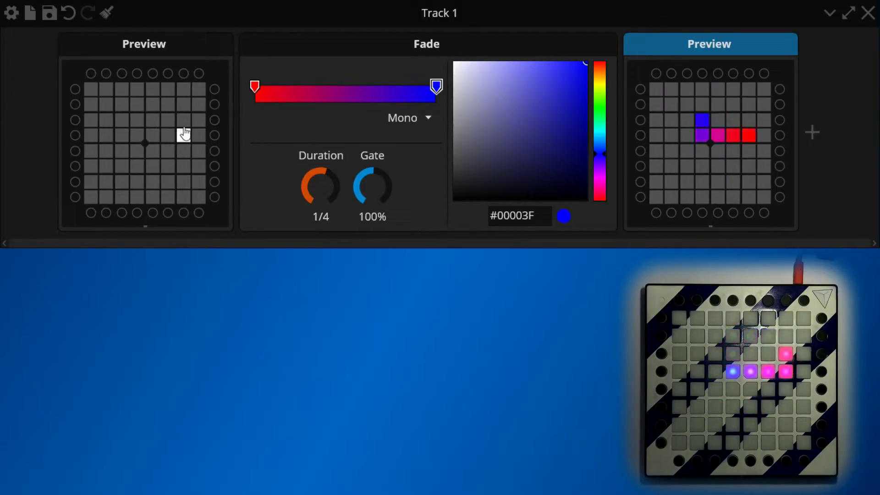
left_click(152, 135)
left_click(671, 135)
left_click(718, 104)
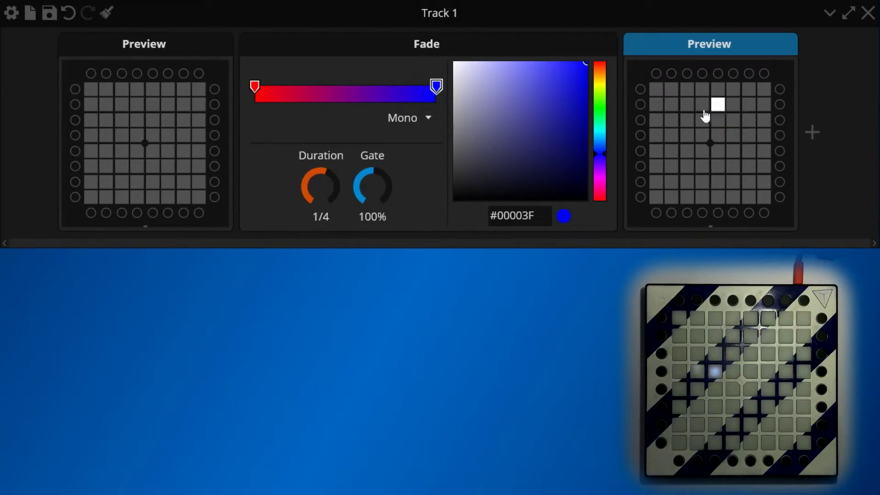
left_click(703, 105)
left_click(718, 119)
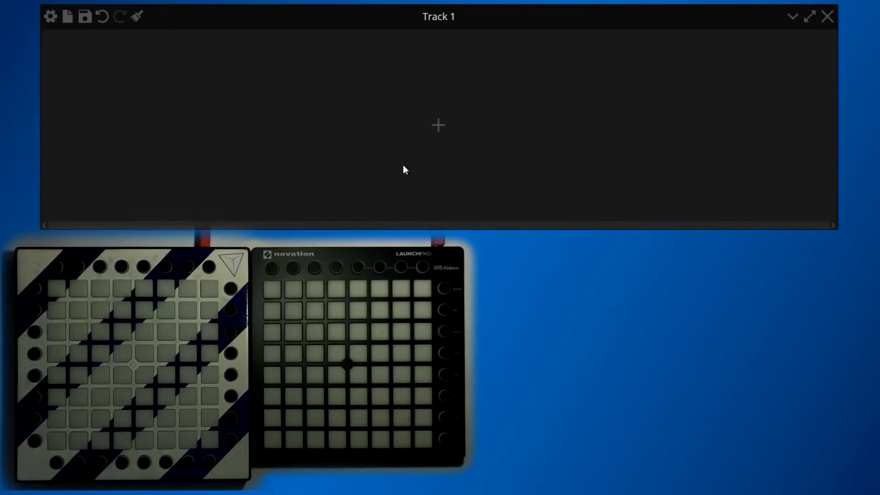
Step: Add an Output device to Track 1 with its Target set to track 2
left_click(439, 125)
left_click(595, 252)
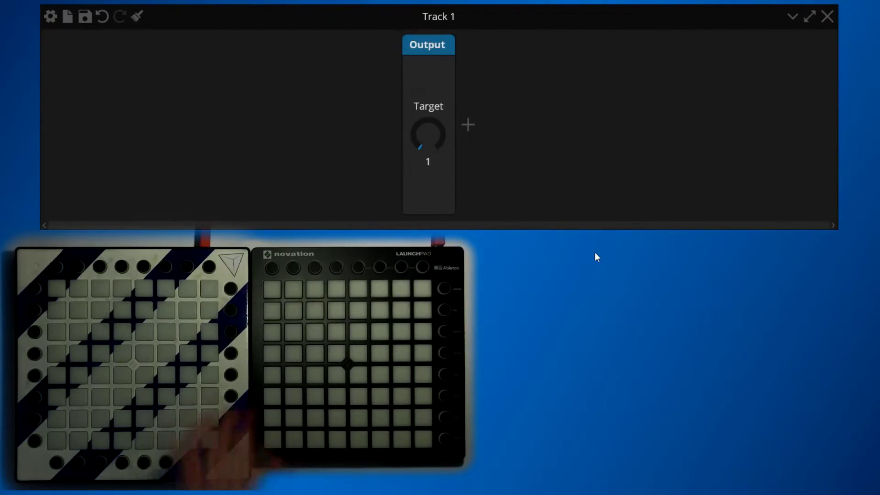
left_click_drag(439, 152, 458, 23)
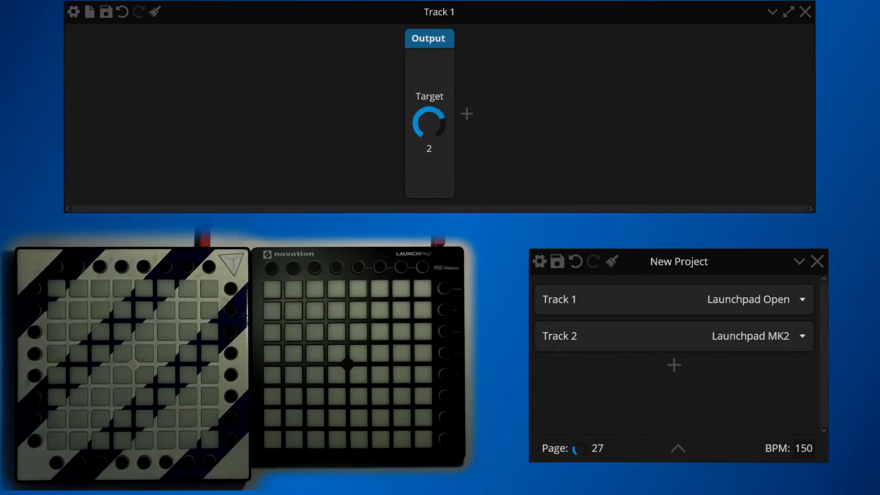
Step: Add a Paint device after the Output device
left_click(468, 112)
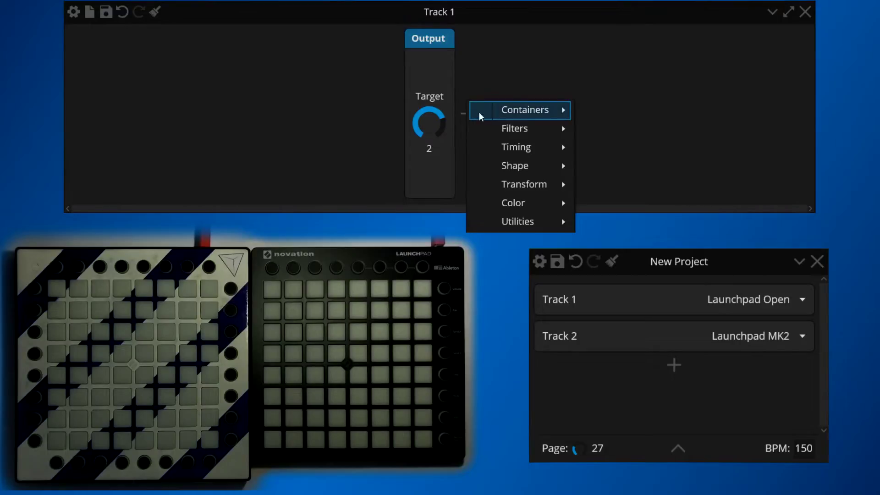
mouse_move(525, 205)
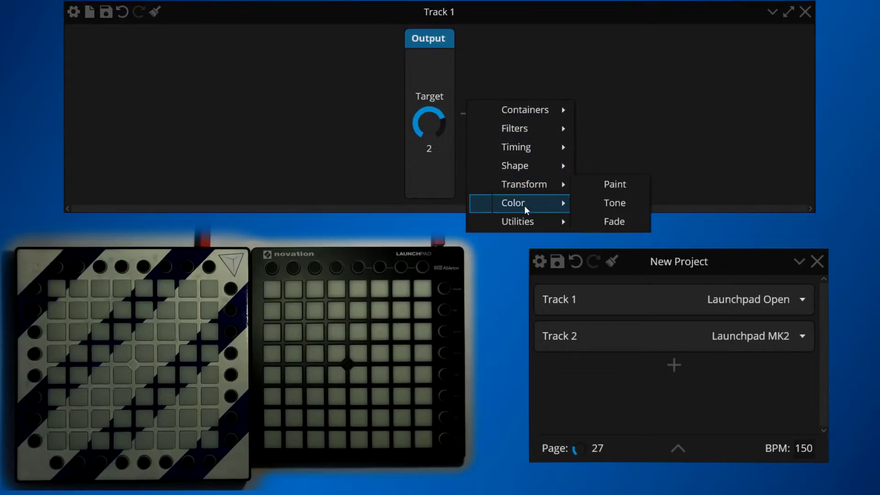
left_click(610, 186)
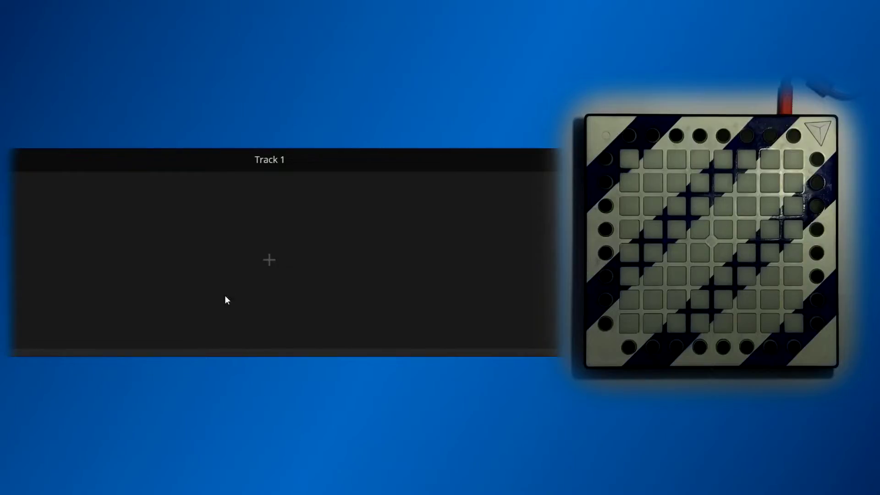
Step: Add a Multi container to Track 1
left_click(265, 253)
mouse_move(304, 255)
left_click(409, 277)
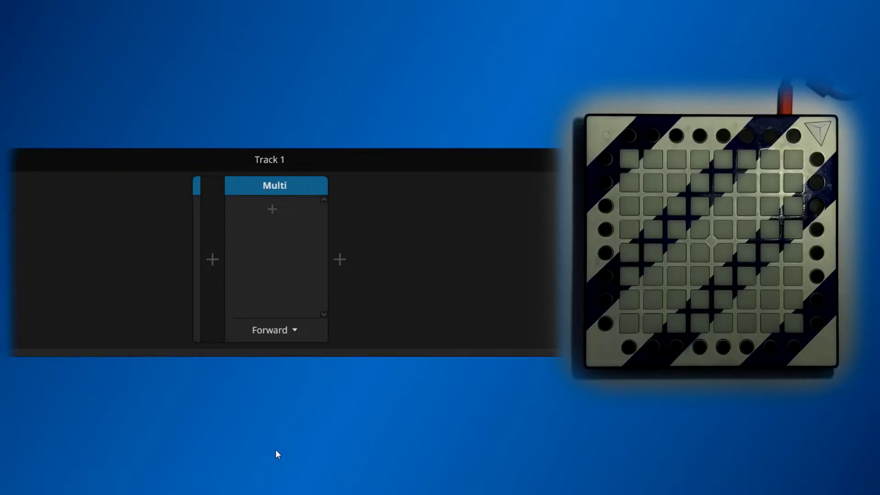
Step: Paste the copied Copy device in front of the Multi
mouse_move(189, 307)
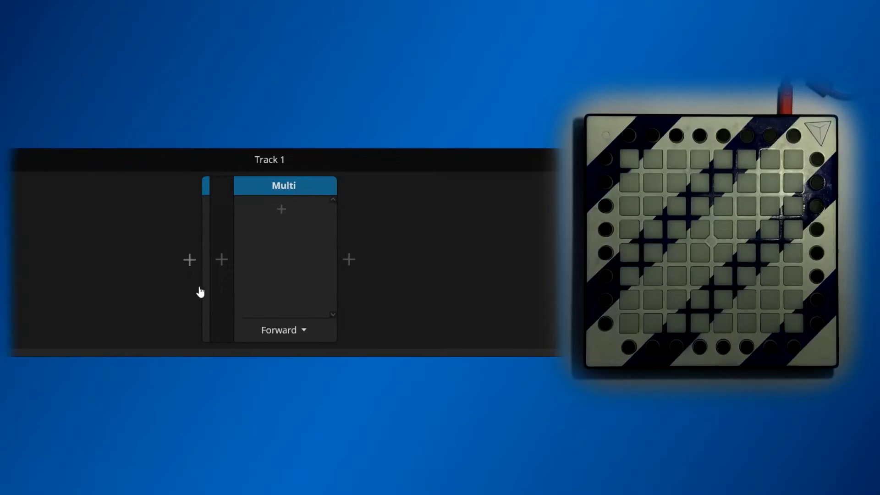
left_click(251, 432)
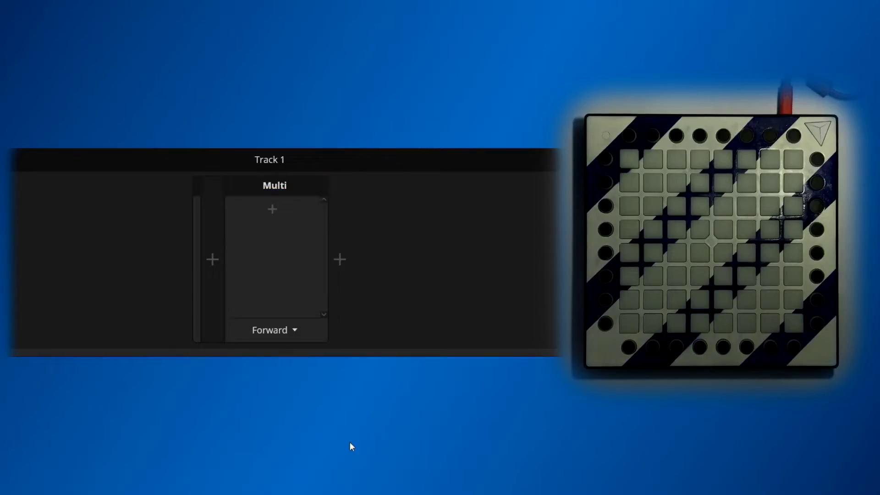
right_click(213, 265)
left_click(234, 276)
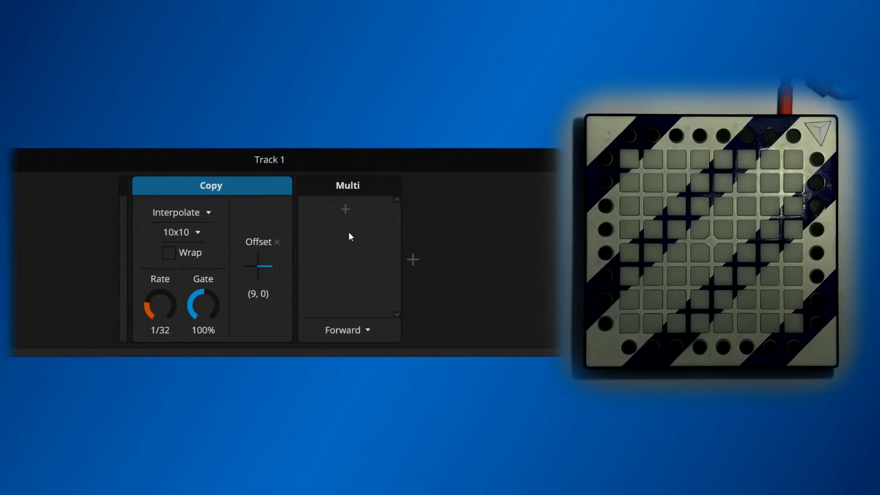
Step: Add Chain 1 and Chain 2 to the Multi, giving Chain 1 a red #3F0000 Paint
left_click(346, 210)
left_click(330, 229)
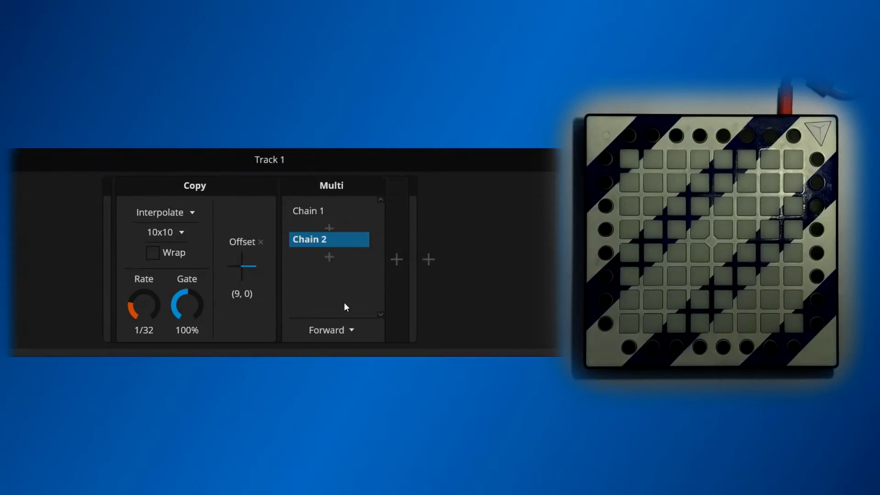
left_click(308, 213)
left_click(395, 224)
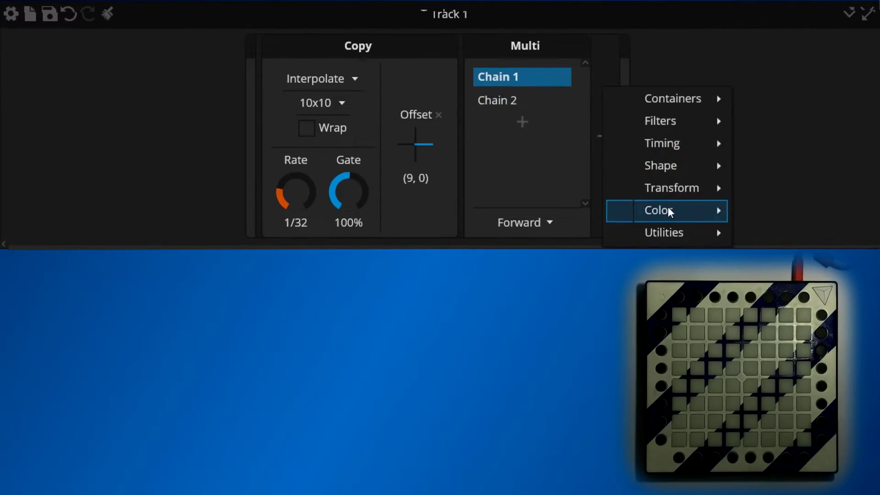
mouse_move(668, 210)
left_click(753, 212)
left_click(662, 83)
left_click_drag(669, 79, 727, 21)
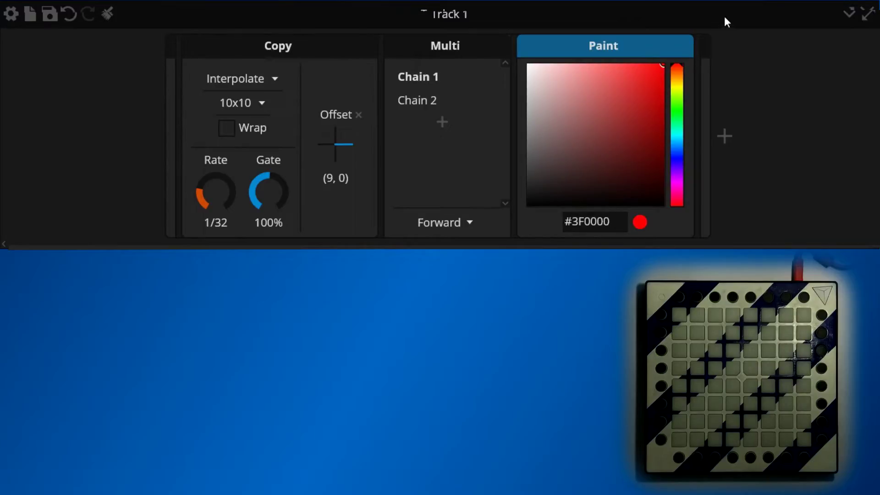
Step: Paste the Paint into Chain 2 and change its colour to blue #04003F
left_click(402, 105)
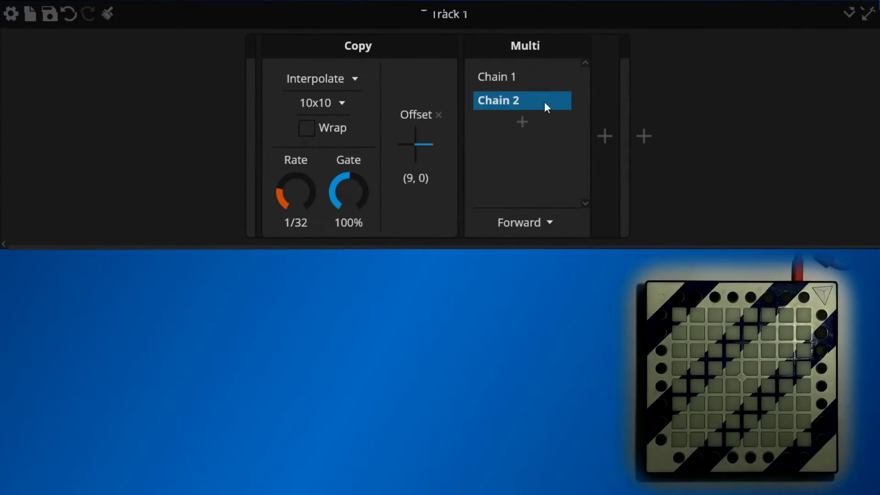
right_click(606, 107)
left_click(657, 115)
left_click(678, 159)
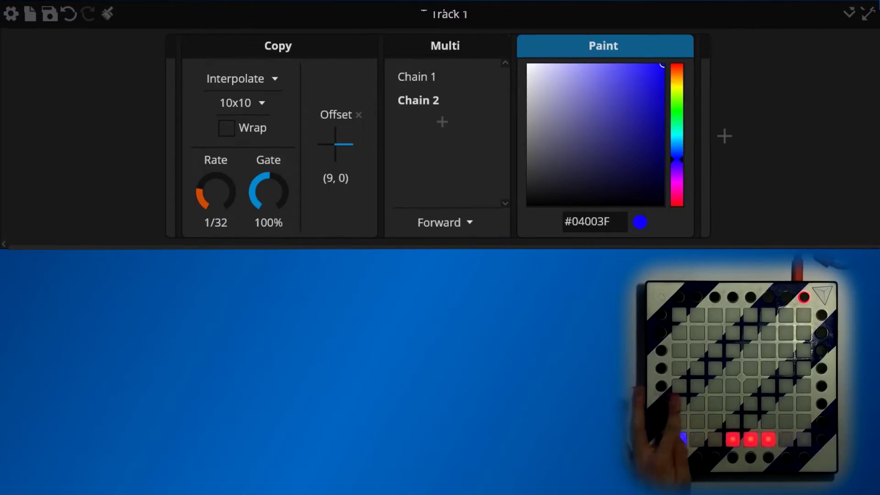
Step: Duplicate Chain 1 with Ctrl+D and make the copy's Paint green #003F08, keeping Forward order
left_click(466, 76)
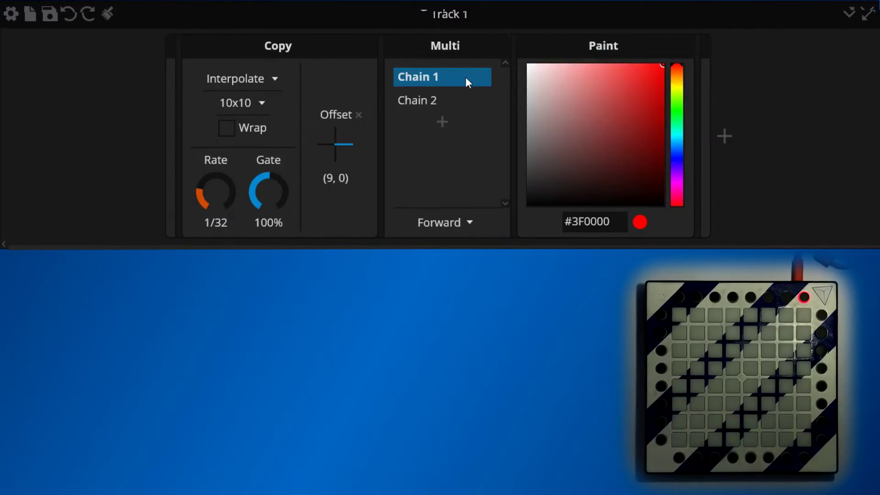
key("ctrl+d")
left_click(677, 114)
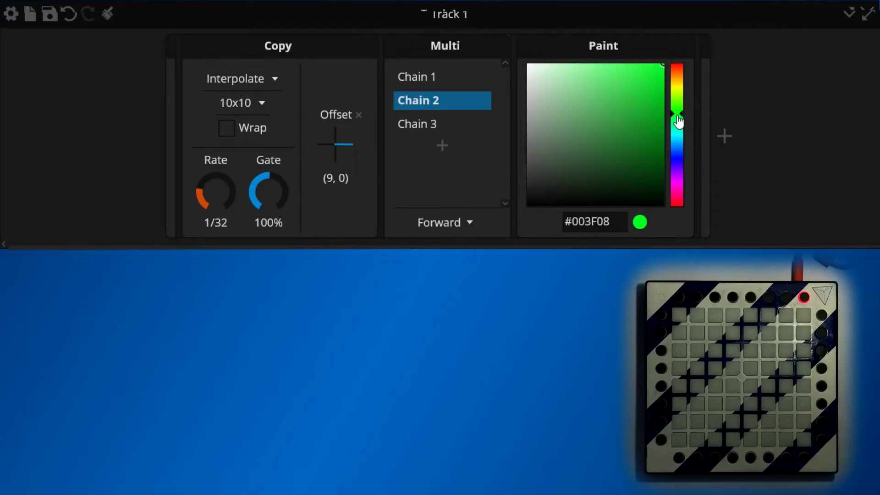
left_click(469, 222)
left_click(472, 305)
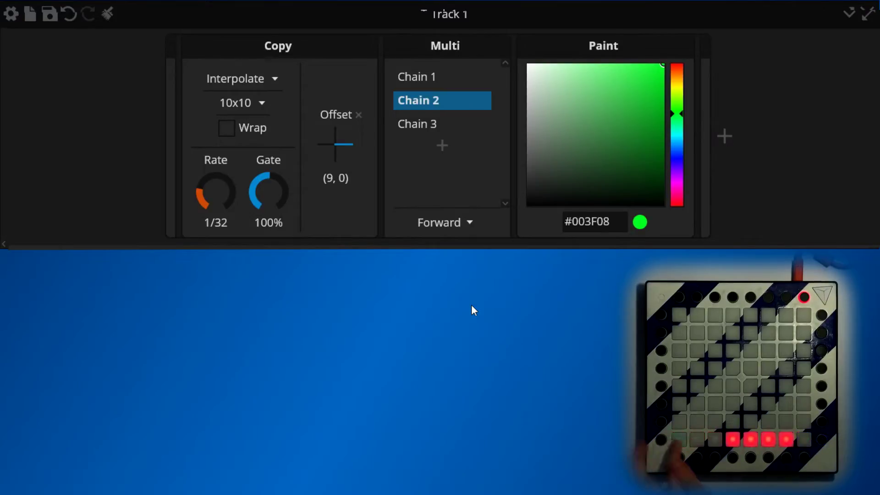
Step: Switch the Multi's chain order to Backward, then Random, then Random+
left_click(444, 225)
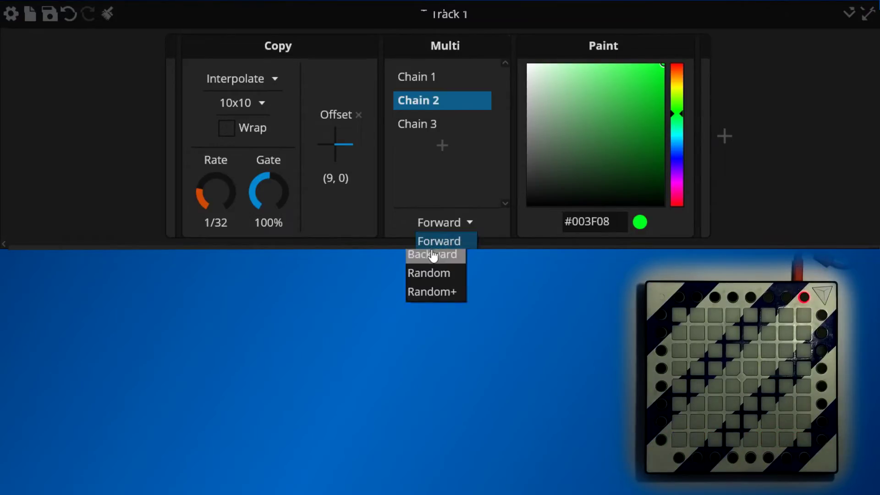
left_click(433, 255)
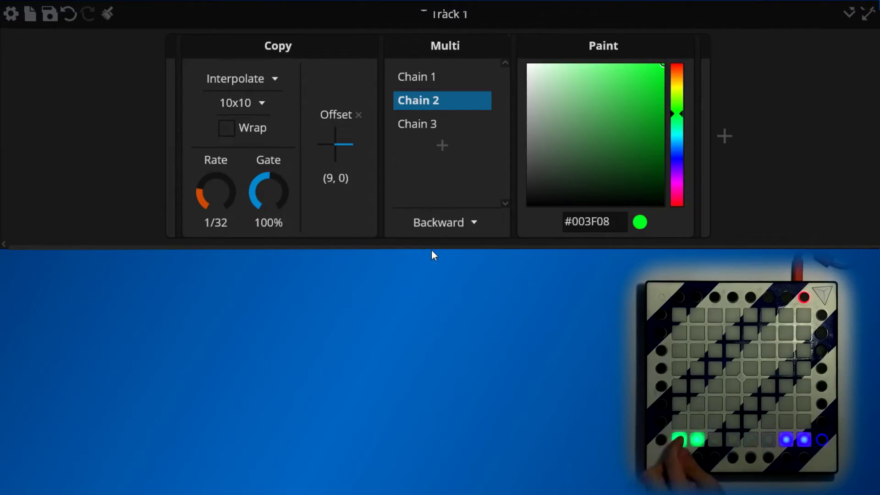
left_click(458, 228)
left_click(447, 273)
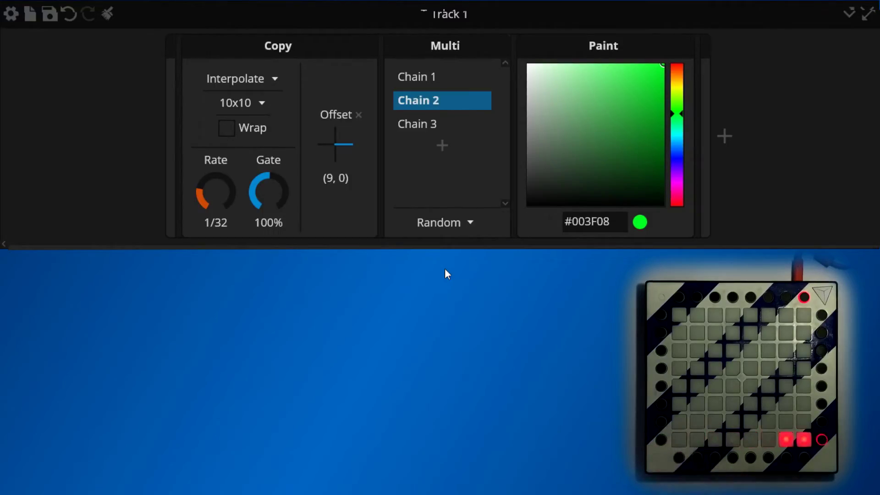
left_click(441, 225)
left_click(437, 293)
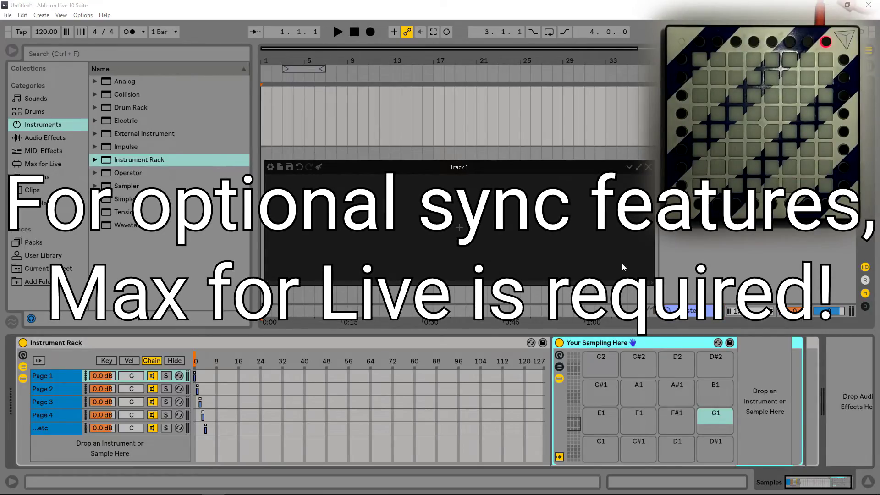
Step: Show the Max for Live browser category and select Apollo Connector.amxd in the M4L folder
left_click(43, 164)
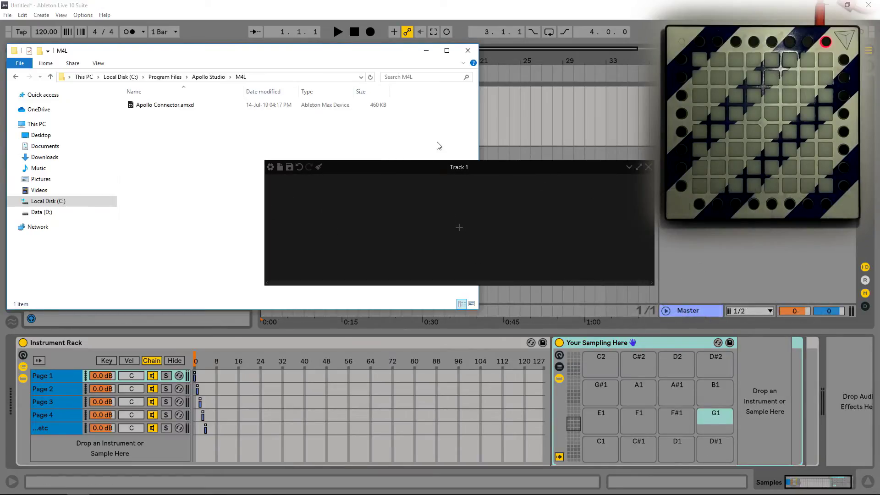
left_click(173, 105)
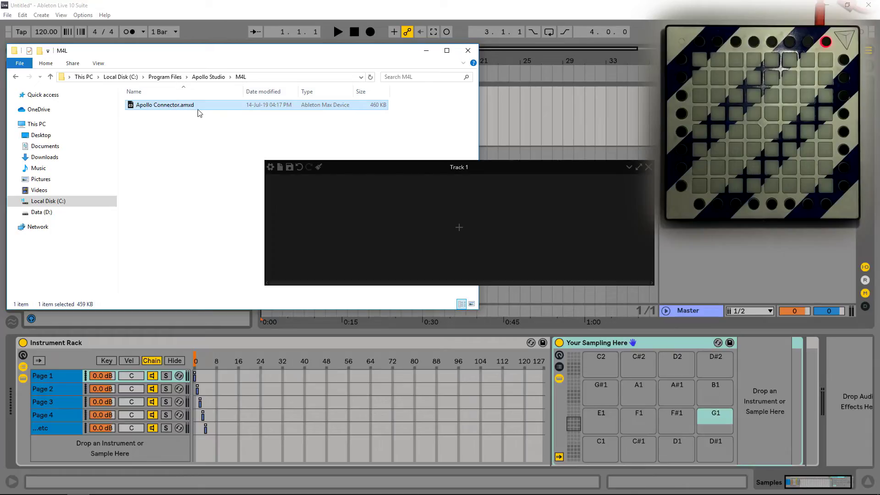
Step: Drag Apollo Connector.amxd from File Explorer onto Track 1, ahead of the Instrument Rack
mouse_move(183, 106)
left_mouse_down()
mouse_move(178, 197)
mouse_move(118, 359)
mouse_move(18, 381)
left_mouse_up()
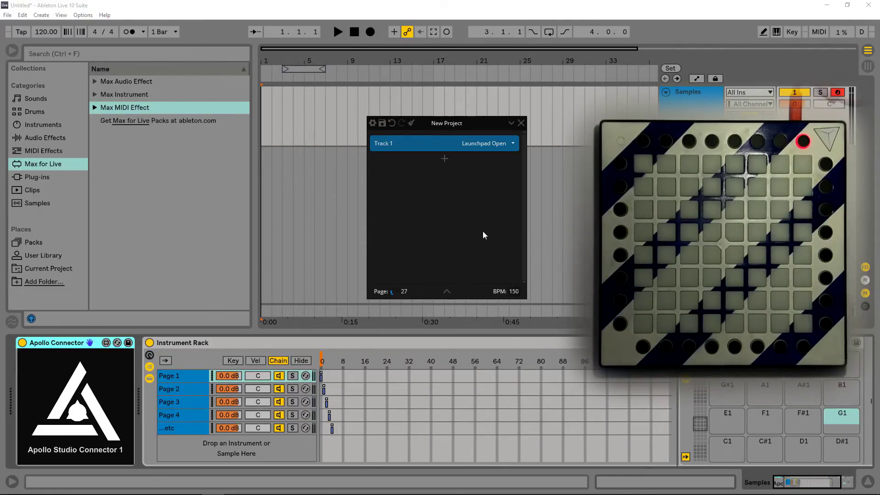
Step: Assign Track 1 to Ableton Connector 1 and route that connector's output to Launchpad Open in Preferences
left_click(485, 143)
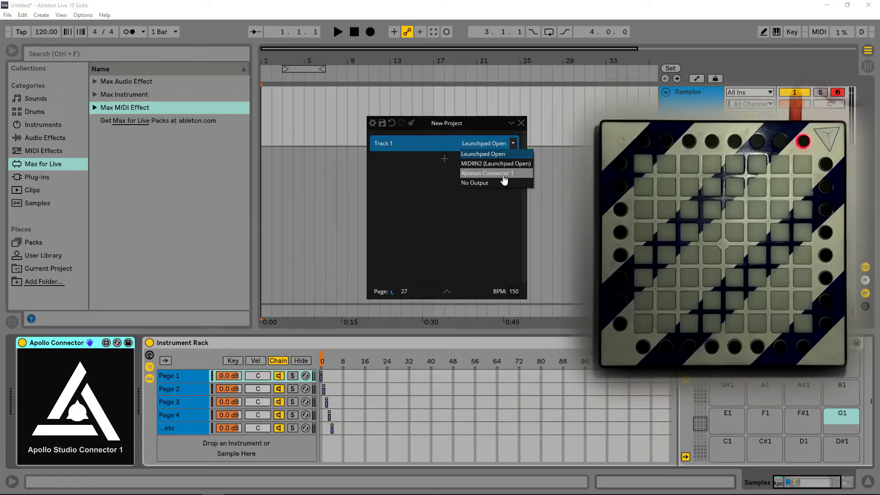
left_click(476, 176)
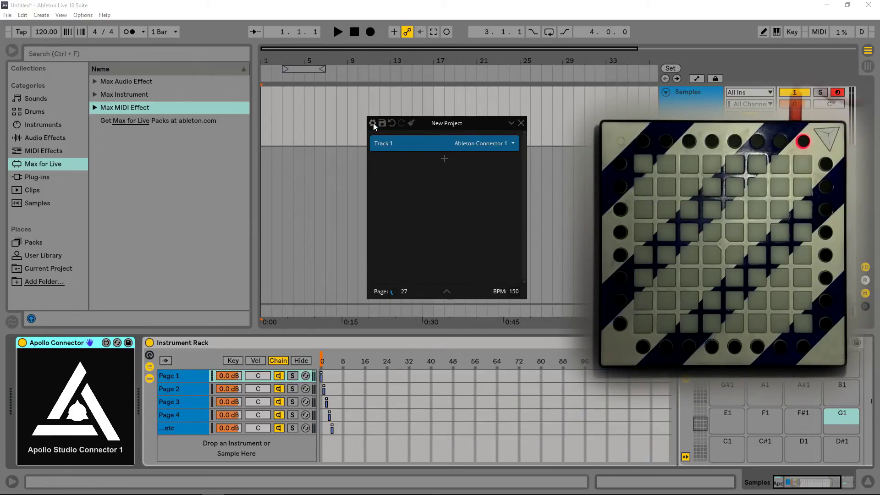
left_click(372, 122)
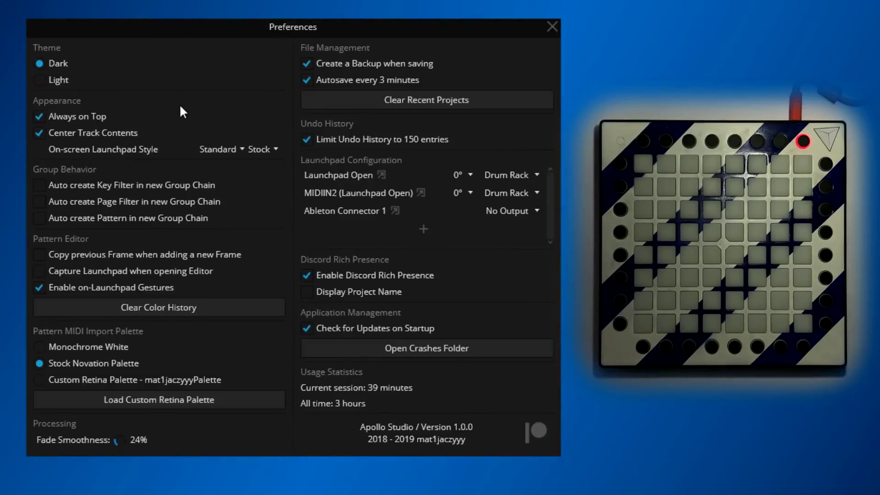
left_click(504, 212)
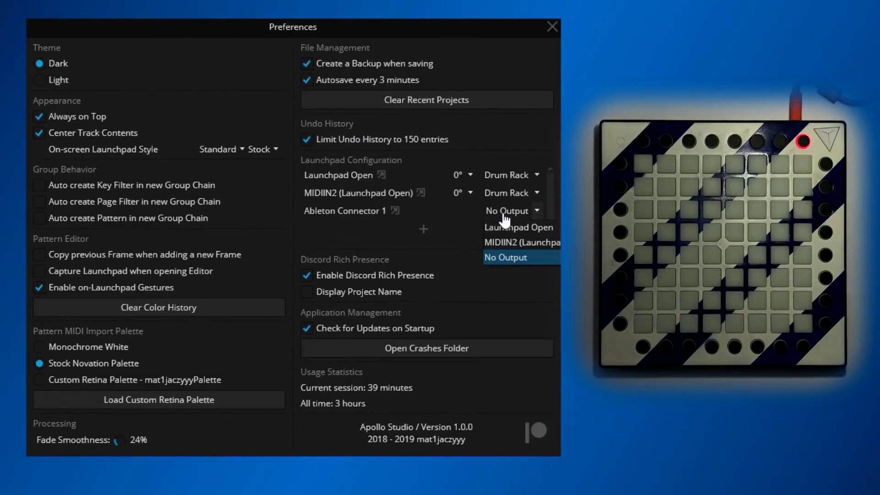
left_click(513, 227)
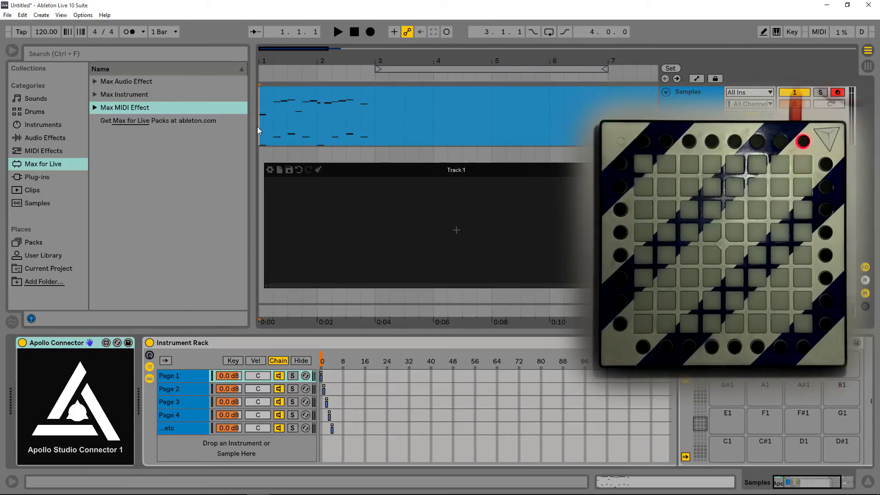
Step: Play the MIDI clip through Apollo to light the Launchpad pads, stopping and replaying it
key("space")
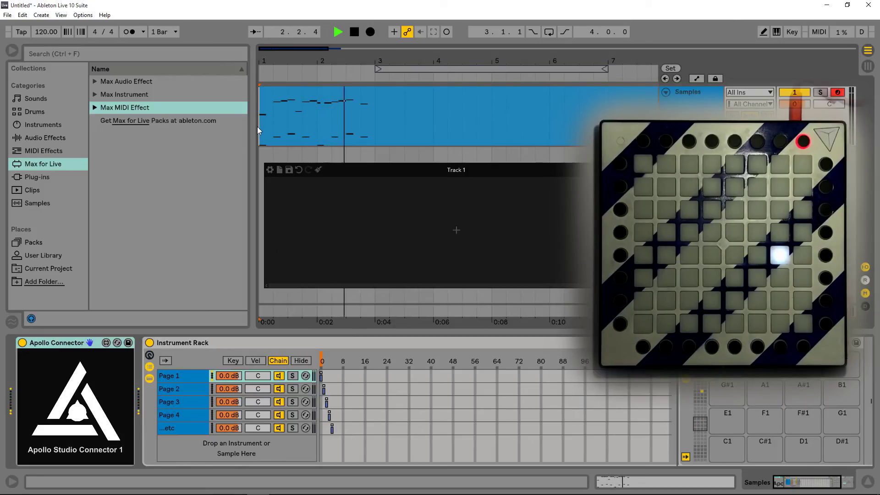
key("space")
key("space")
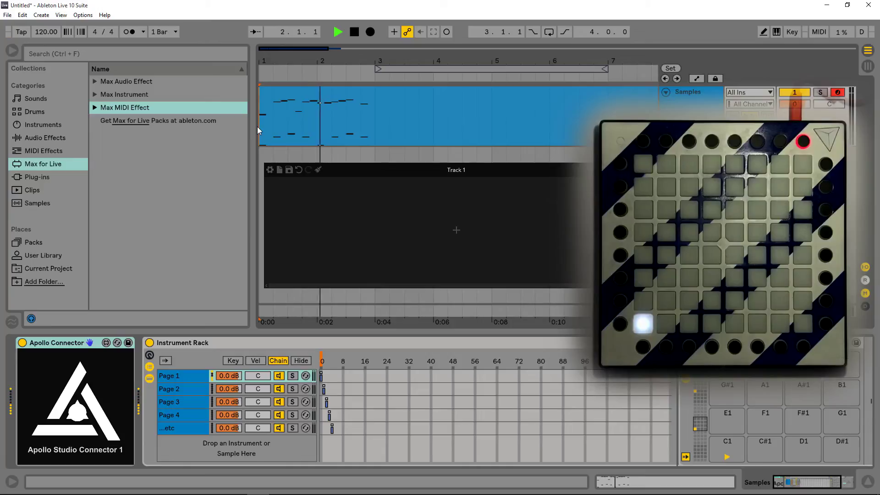
key("space")
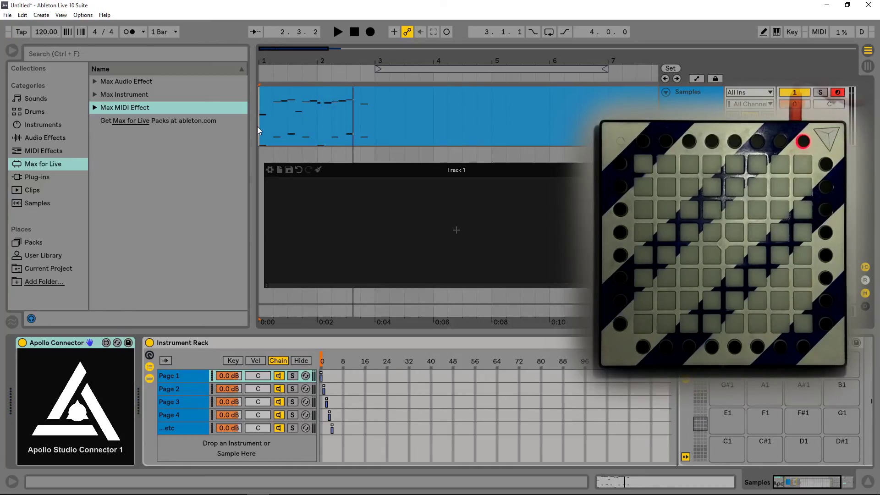
right_click(453, 212)
Step: Add a #3F0000 red Paint device to Track 1 and light the first pads on the Connector grid
left_click(541, 275)
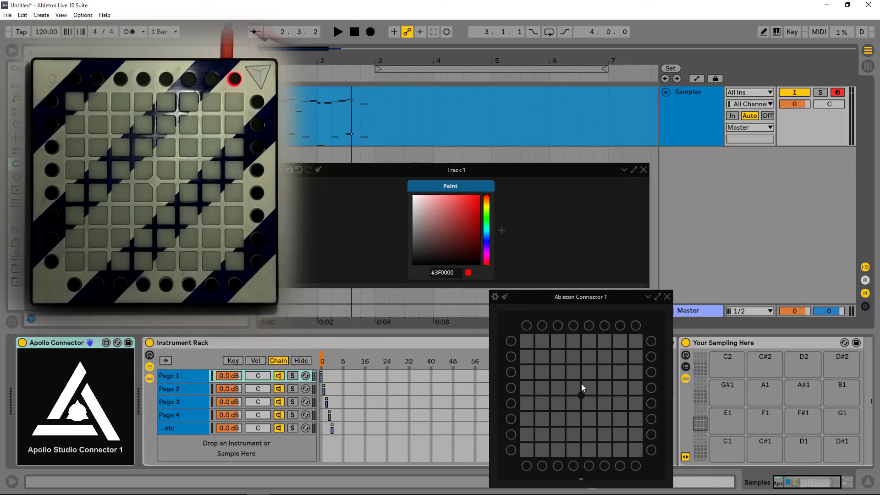
left_click(607, 403)
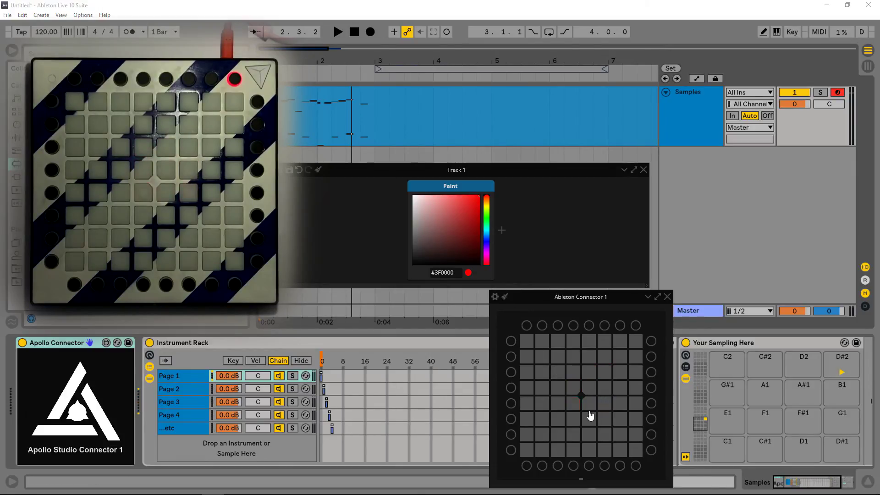
left_click(574, 418)
left_click(558, 435)
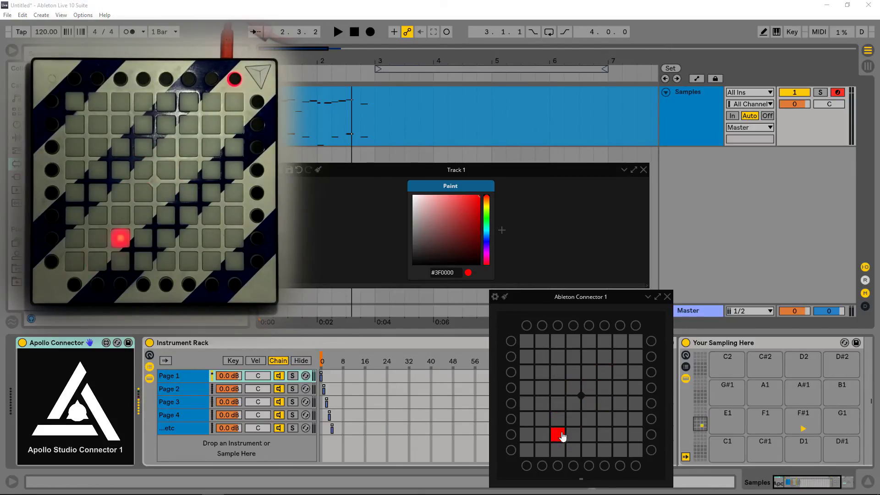
left_click(542, 419)
left_click(558, 433)
left_click(541, 420)
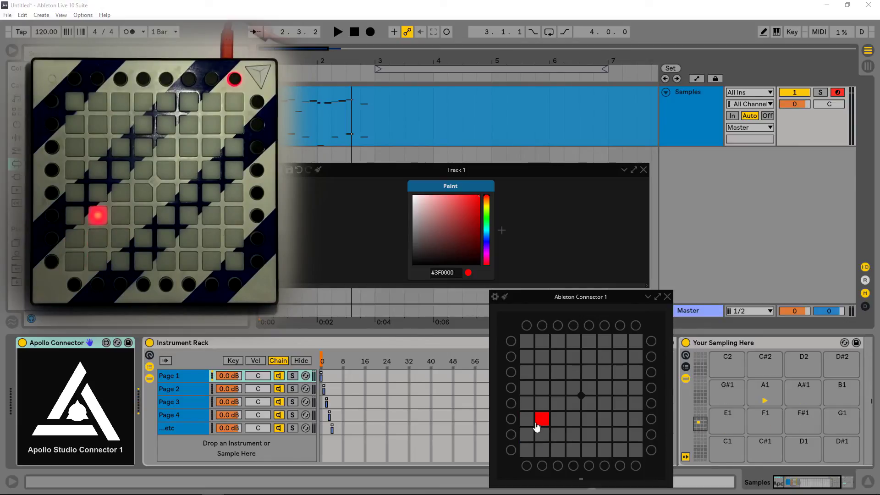
left_click(541, 419)
left_click(557, 434)
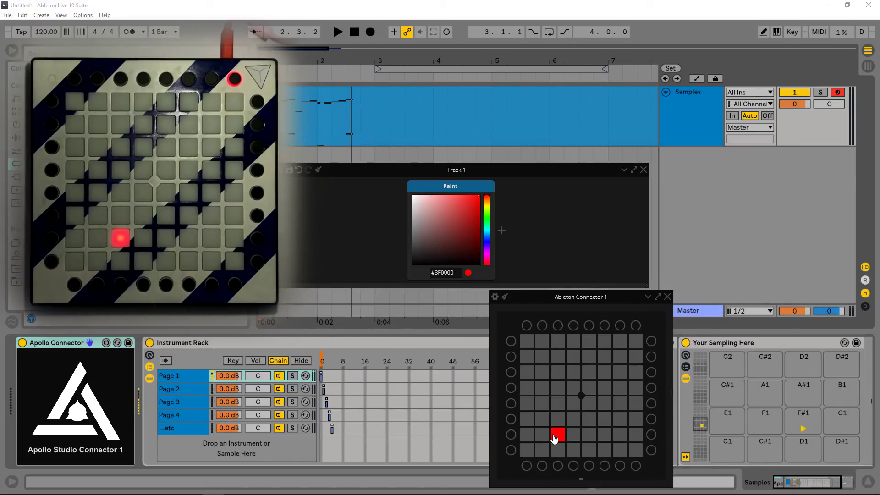
Step: Light seven more pads red across the Ableton Connector 1 grid
left_click(543, 388)
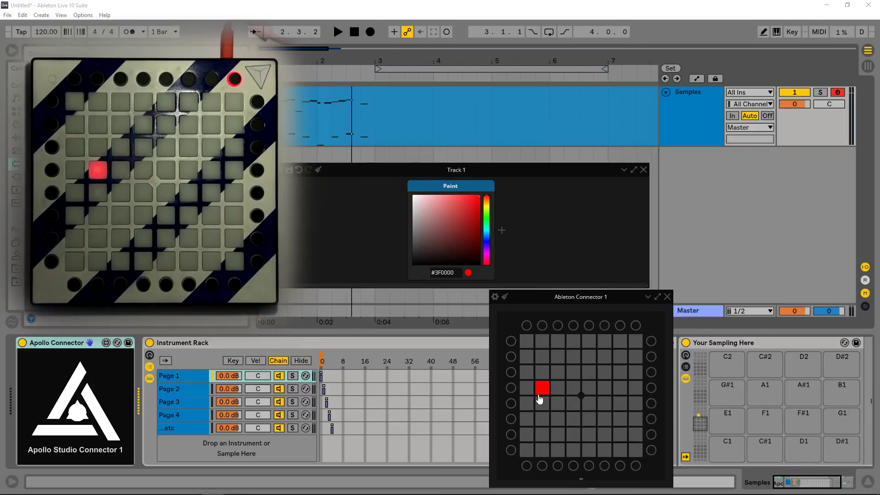
left_click(543, 433)
left_click(574, 403)
left_click(589, 418)
left_click(605, 449)
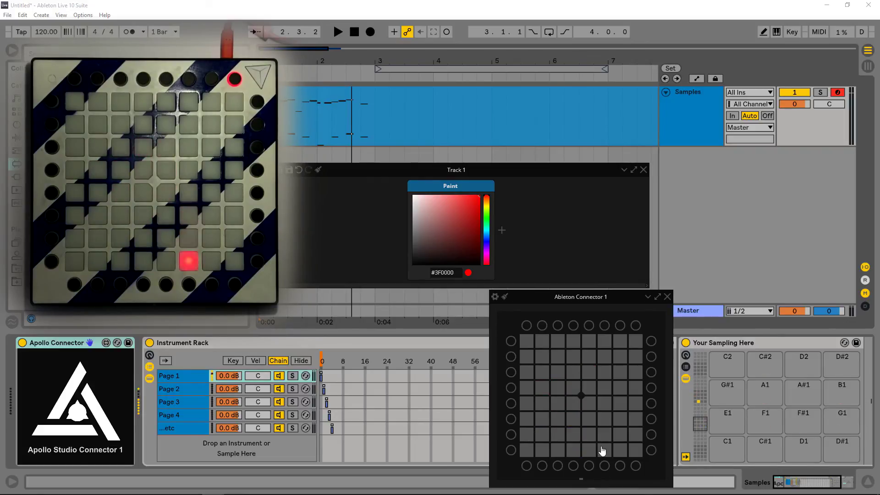
left_click(605, 403)
left_click(620, 373)
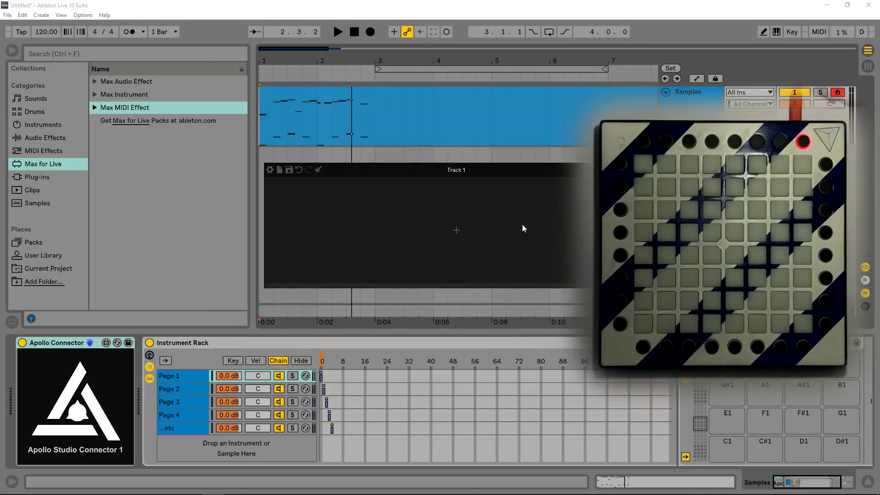